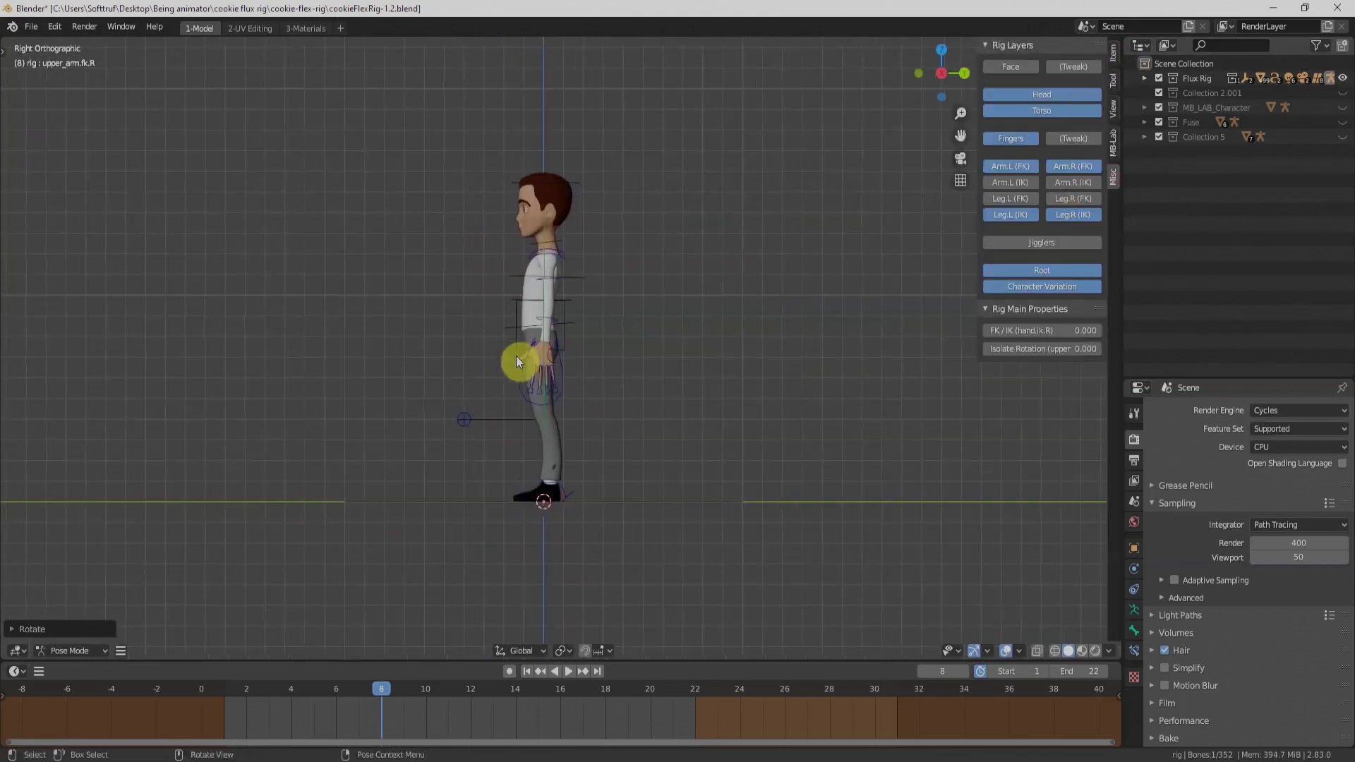
Rotate the cartoon character's arm controls from the side and front views so the arms hang beside the body
drag(959, 115, 957, 77)
click(399, 387)
key(r)
click(299, 404)
key(KP_1)
key(r)
click(351, 397)
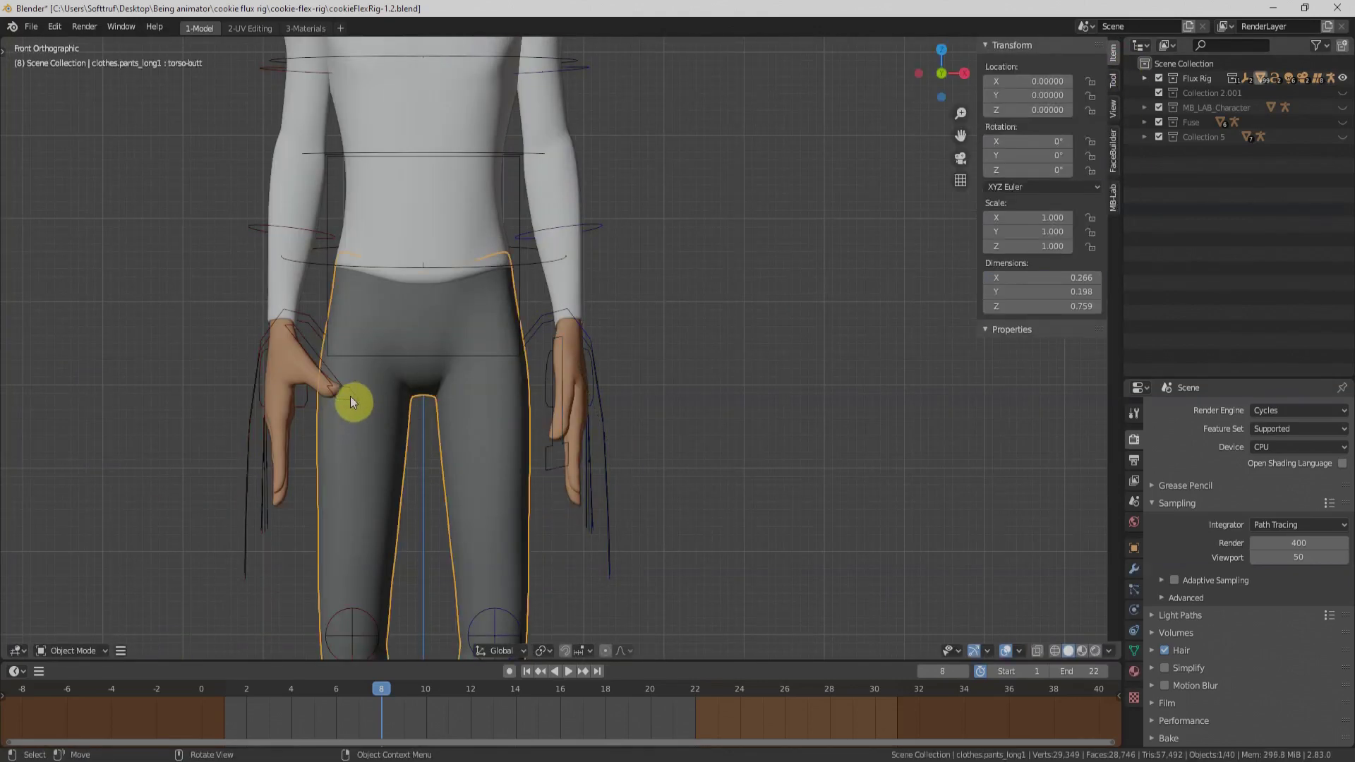
Rotate both of the cartoon character's hands outward, away from the hips
click(342, 388)
key(r)
click(572, 336)
key(r)
click(739, 240)
key(r)
click(446, 294)
Try to move the cartoon character's torso control and undo the move
click(520, 272)
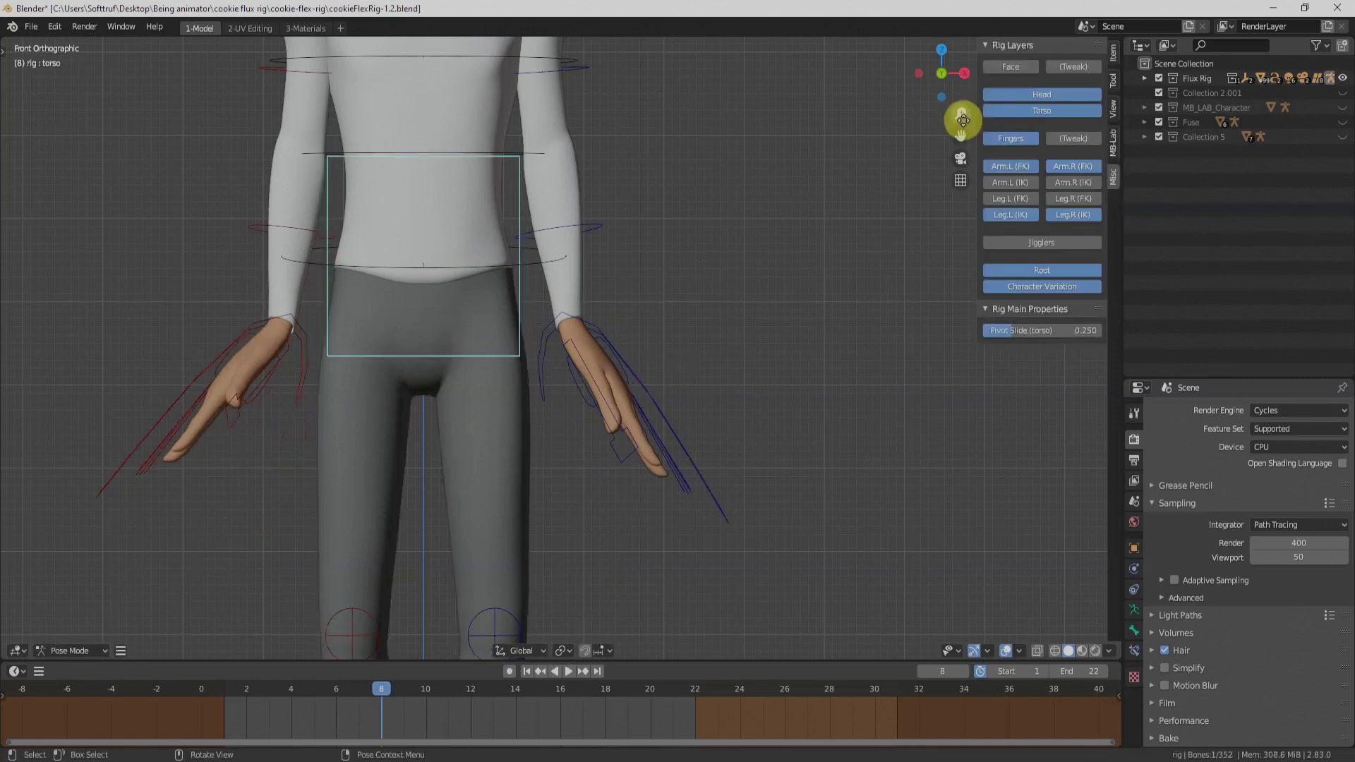
drag(963, 120, 962, 185)
key(r)
key(g)
click(512, 339)
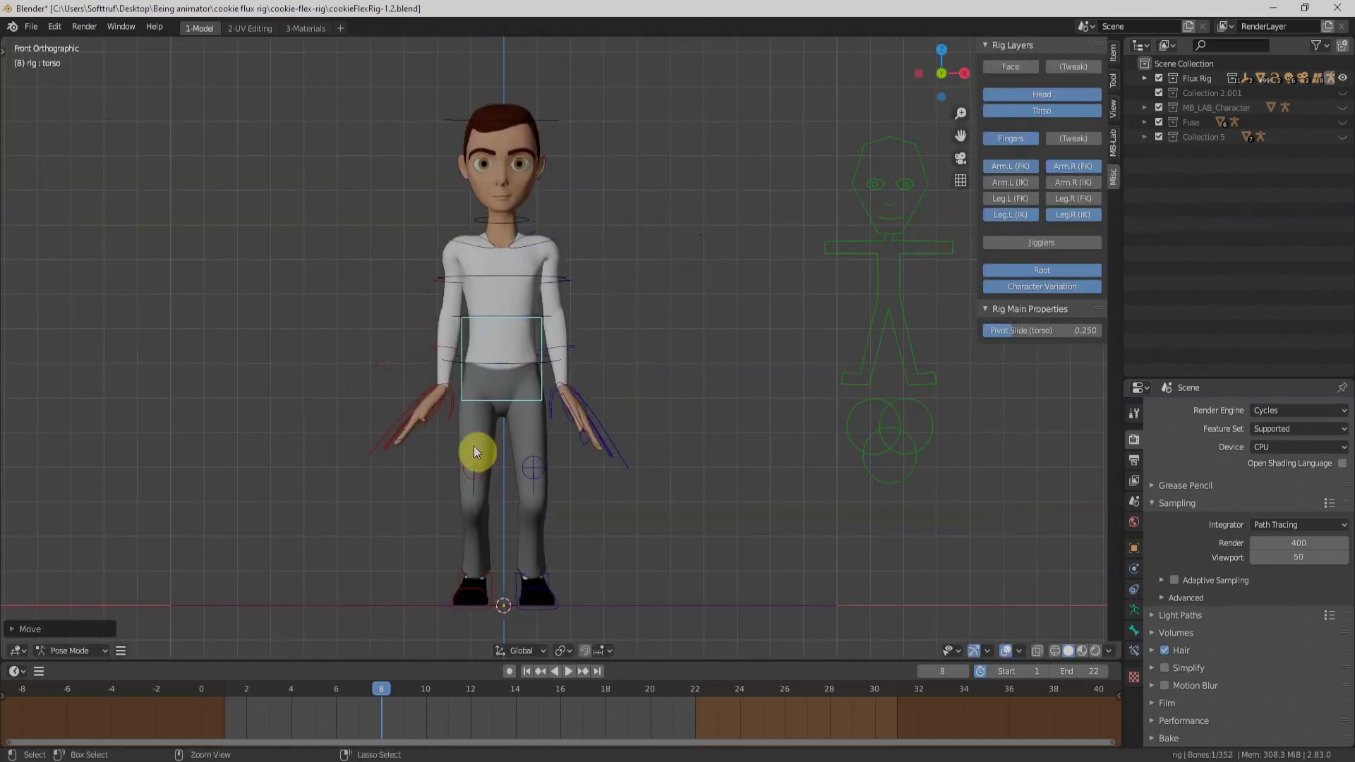
key(ctrl+z)
Show the MB_LAB_Character collection in the viewport beside the cartoon character
click(1344, 93)
drag(960, 115, 893, 200)
click(1343, 92)
click(1343, 108)
Display the MB-Lab skeleton in front of its mesh and switch it to Pose Mode
click(682, 546)
click(1134, 631)
click(1134, 610)
click(1329, 617)
click(70, 651)
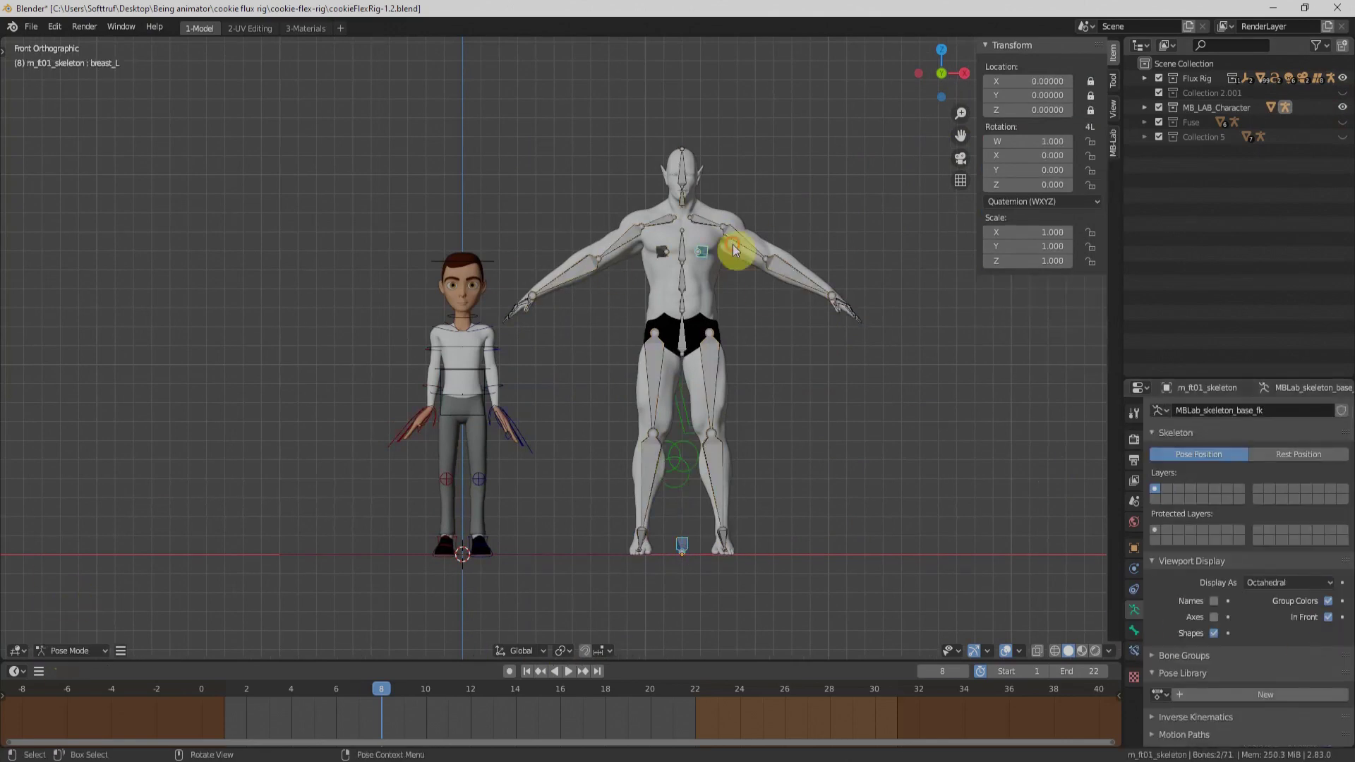
Rotate both upper arm bones of the MB-Lab skeleton down beside the body
click(733, 249)
key(r)
click(783, 247)
click(624, 232)
key(r)
click(634, 247)
key(r)
click(541, 252)
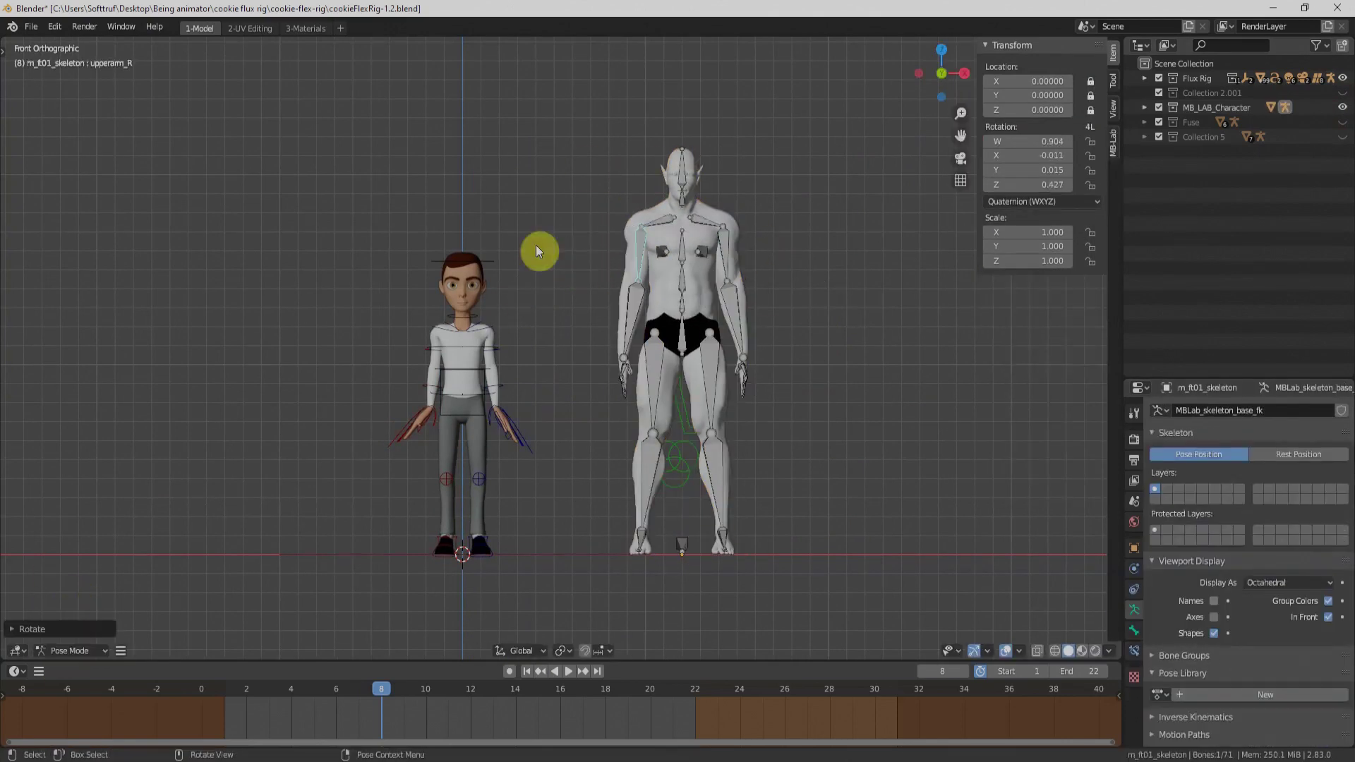
Show the Fuse collection and switch its armature to Pose Mode
click(1343, 122)
click(311, 261)
click(77, 650)
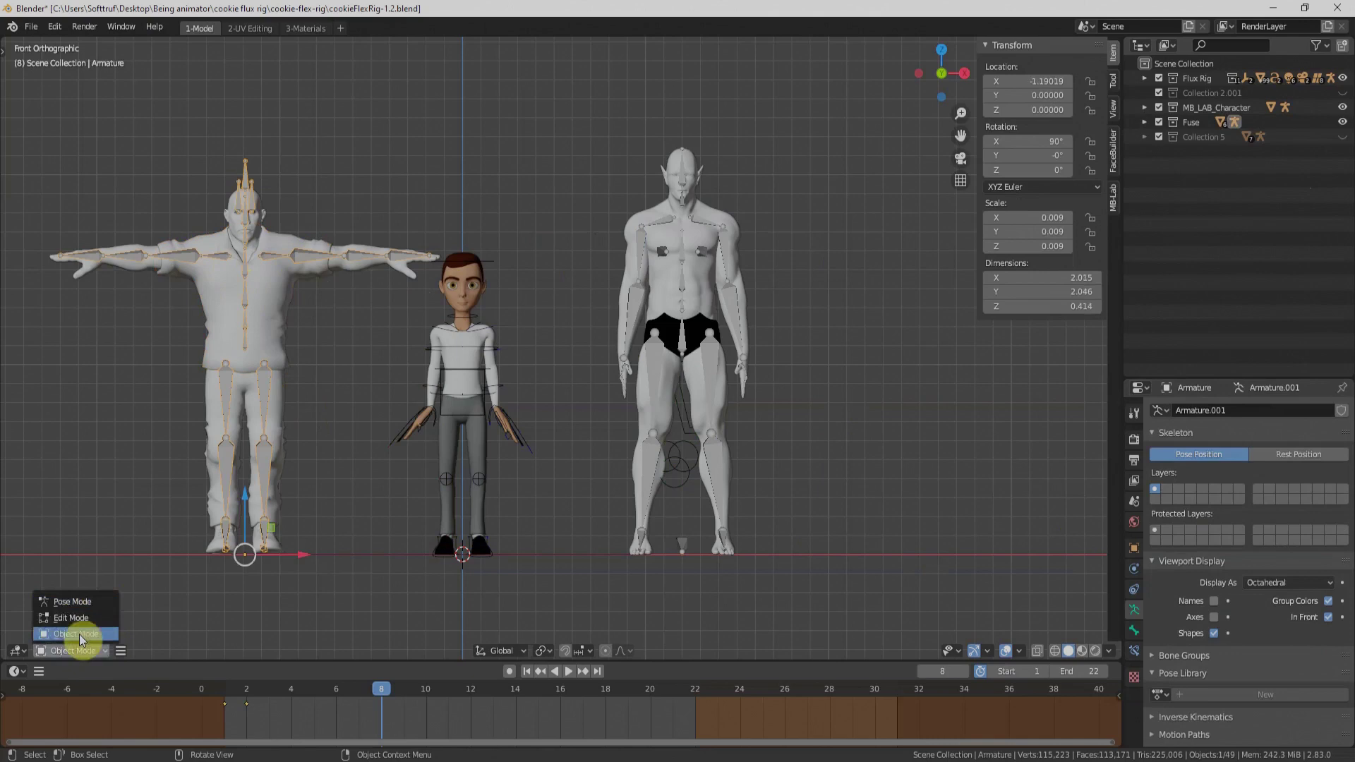
click(72, 601)
Rotate the Fuse character's upper arms down beside the body
click(151, 240)
key(r)
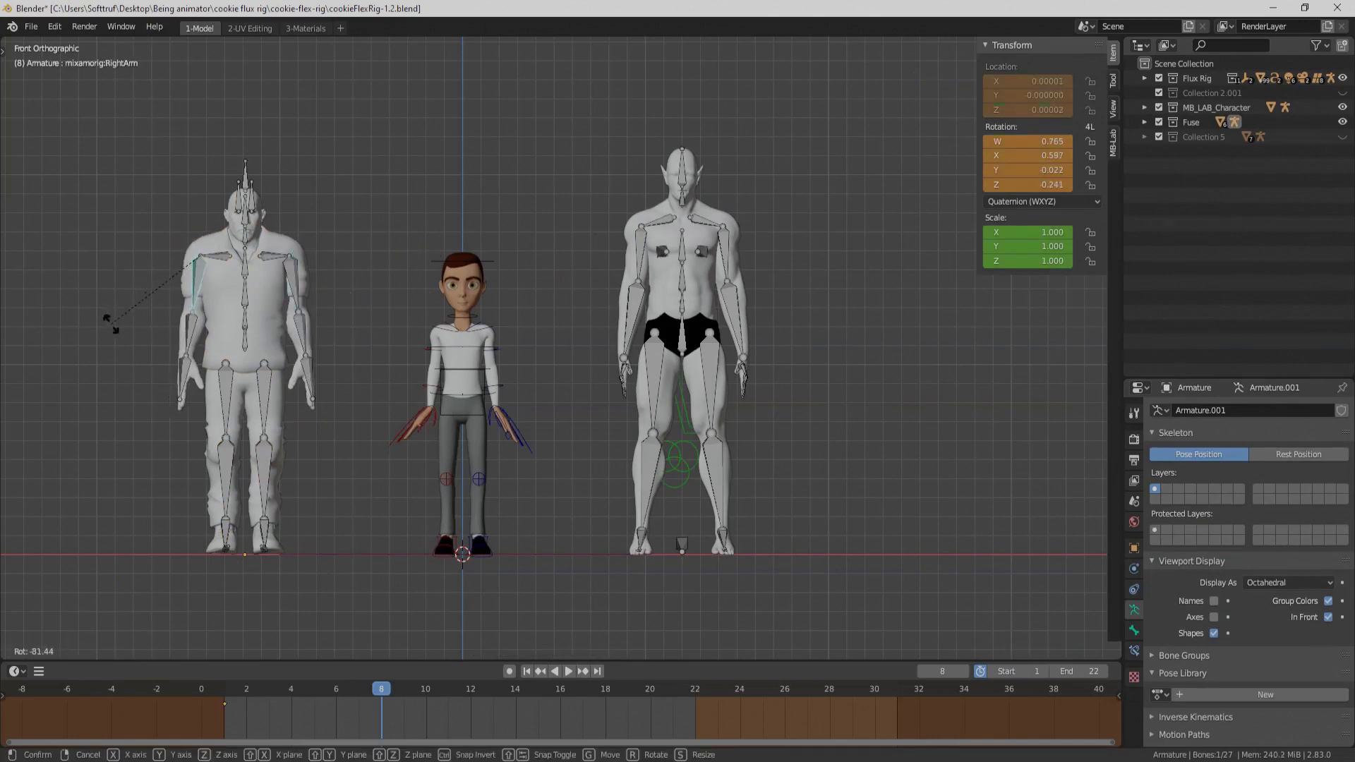
click(111, 325)
Show Collection 5, display its CMU compliant skeleton in front of the mesh and put it in Pose Mode
click(1343, 137)
click(949, 549)
click(1329, 617)
click(77, 651)
click(73, 602)
Rotate both arm bones of the CMU compliant skeleton down beside the body
click(862, 307)
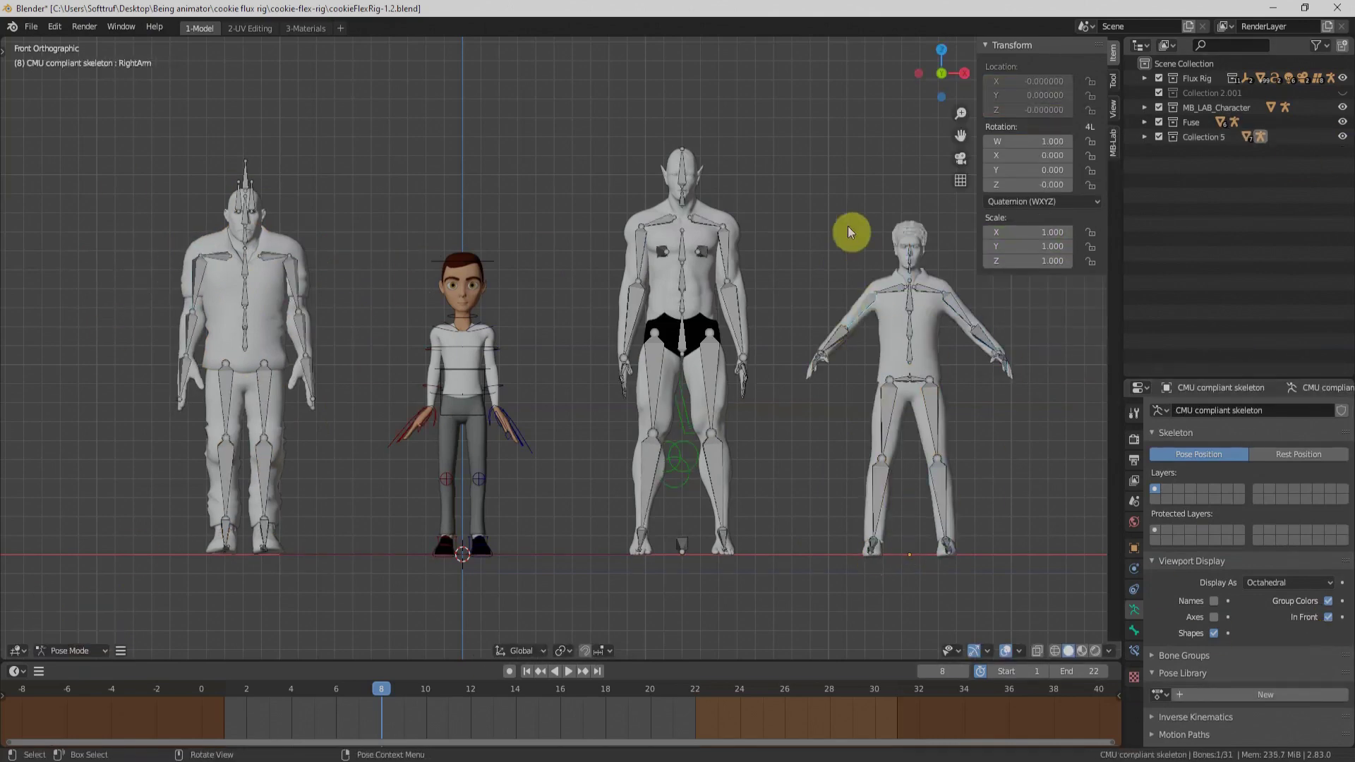
key(r)
click(849, 353)
click(957, 302)
key(r)
click(1030, 431)
shift+middle_drag(1030, 430, 974, 435)
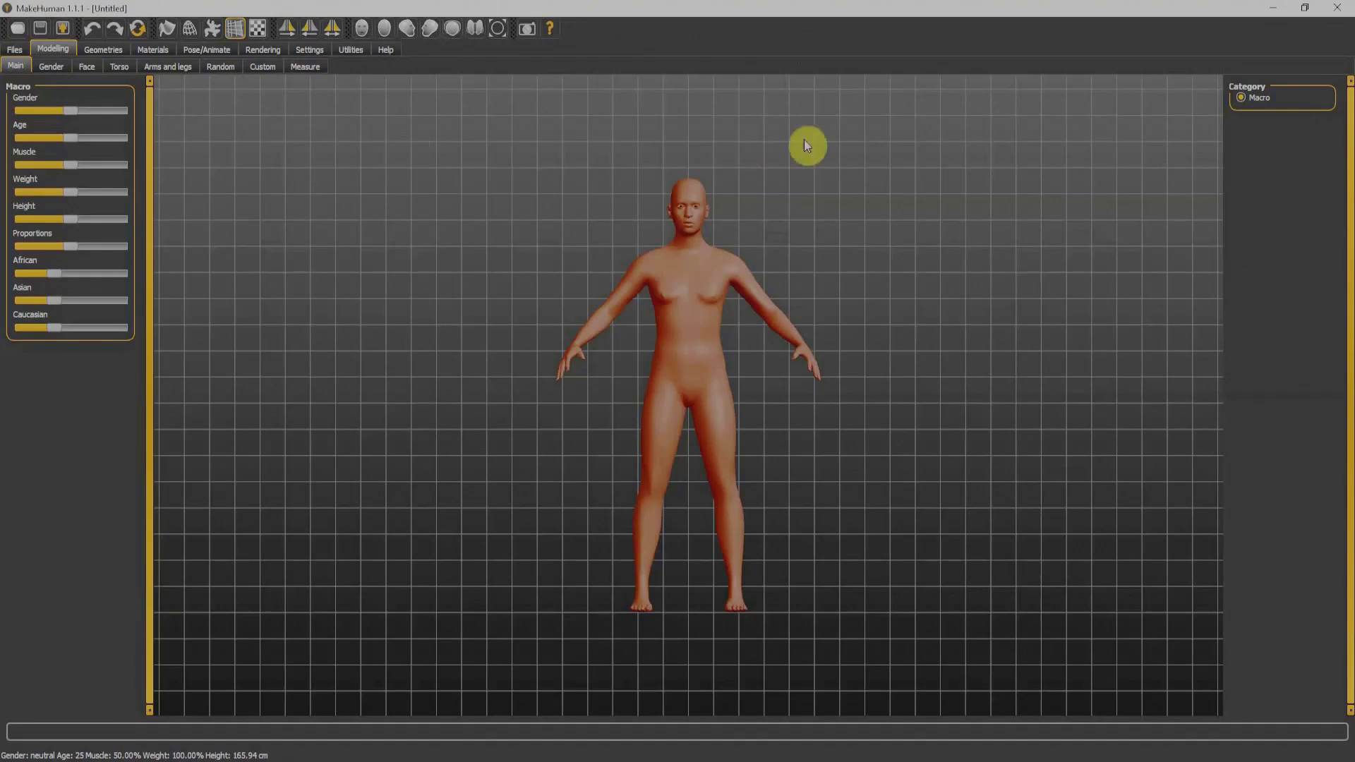
In MakeHuman, make the base character male and lower its age to near the minimum
drag(70, 111, 120, 110)
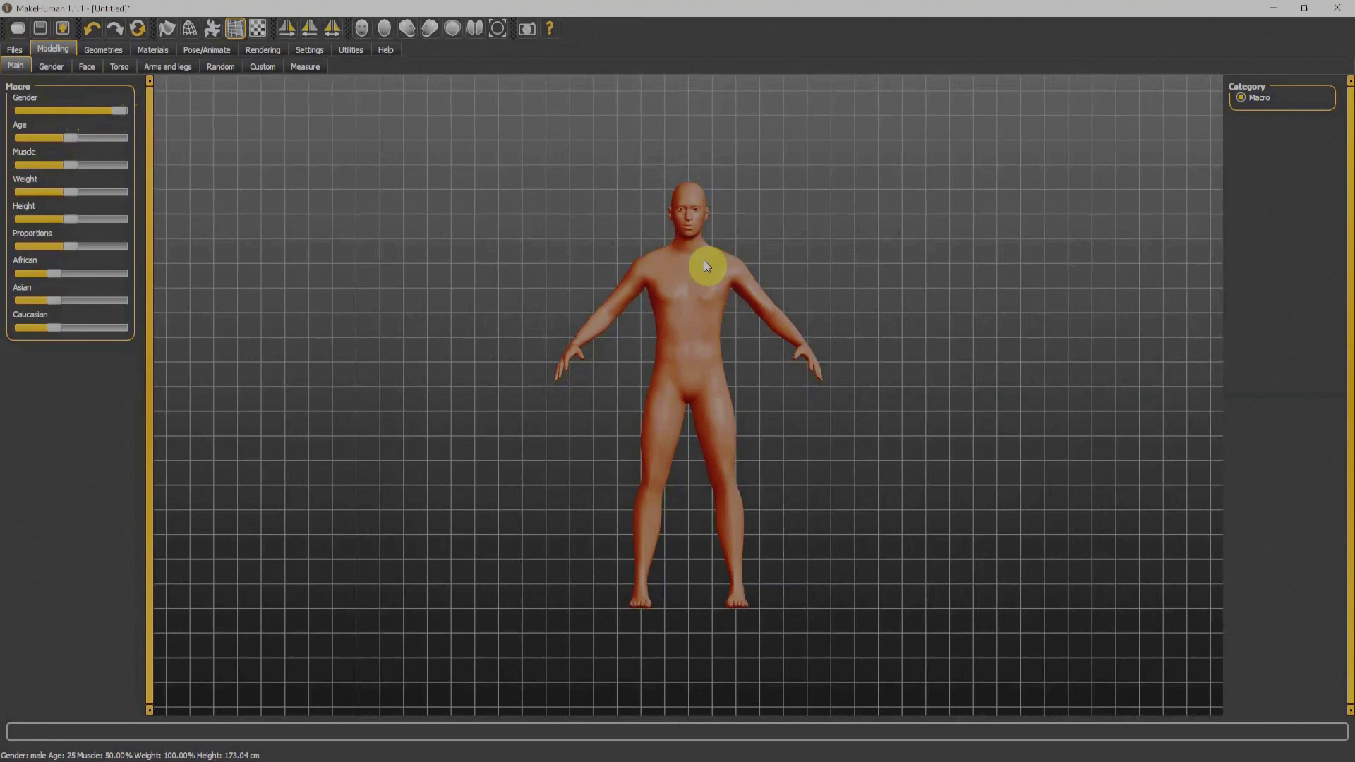
click(430, 29)
click(367, 28)
drag(70, 138, 20, 138)
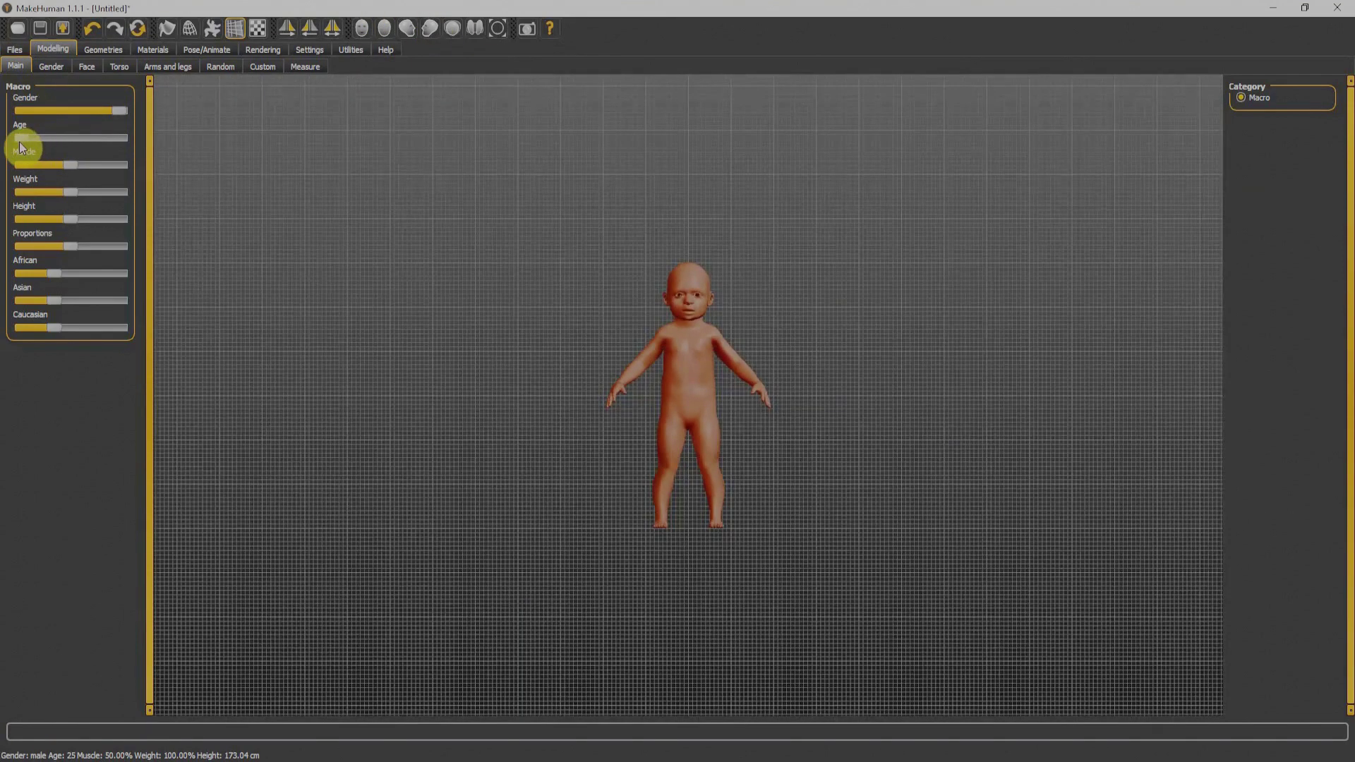
Look through the gender and face modelling options, and increase the child's pregnancy shape in the stomach settings
click(51, 66)
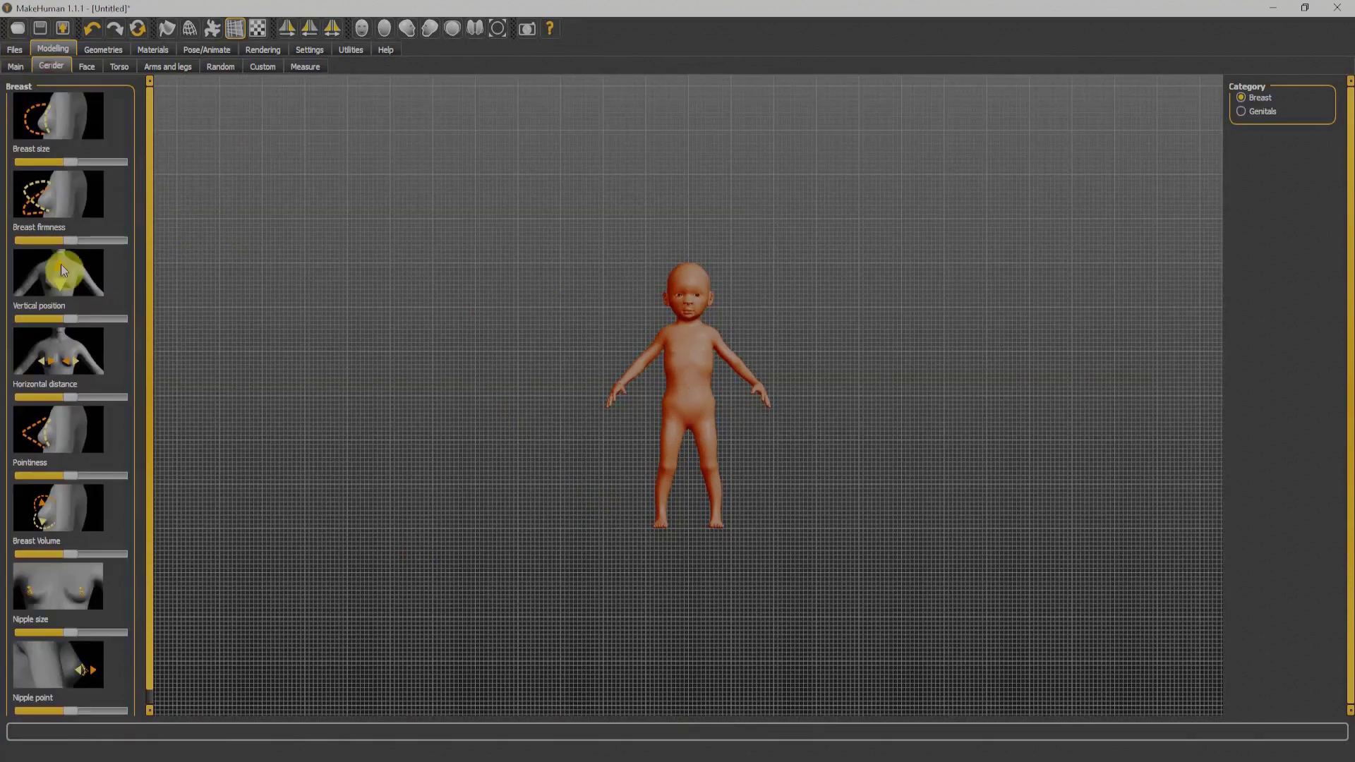
click(86, 66)
click(1257, 156)
click(119, 67)
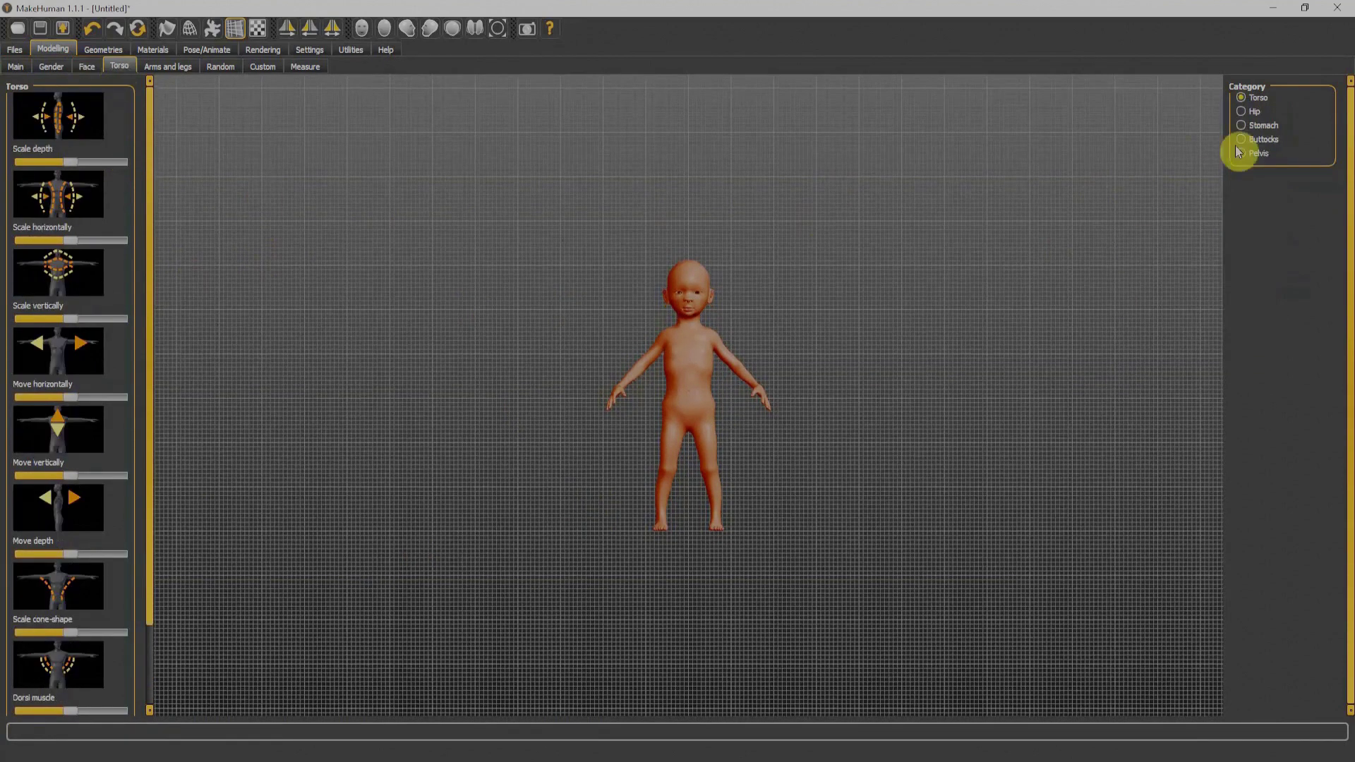
click(1241, 126)
click(408, 28)
Examine the arms and legs options and the random modelling options from the front view
click(168, 66)
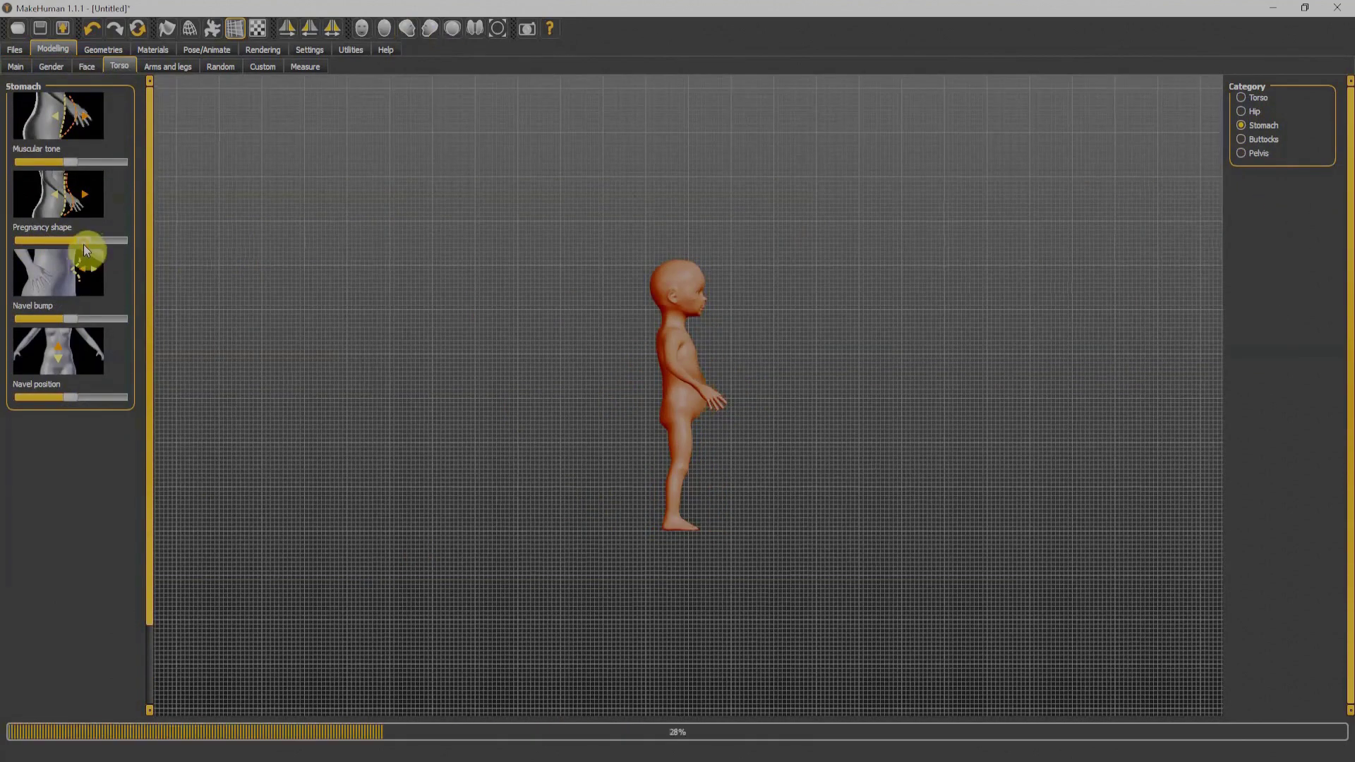
click(364, 28)
click(1257, 139)
click(220, 66)
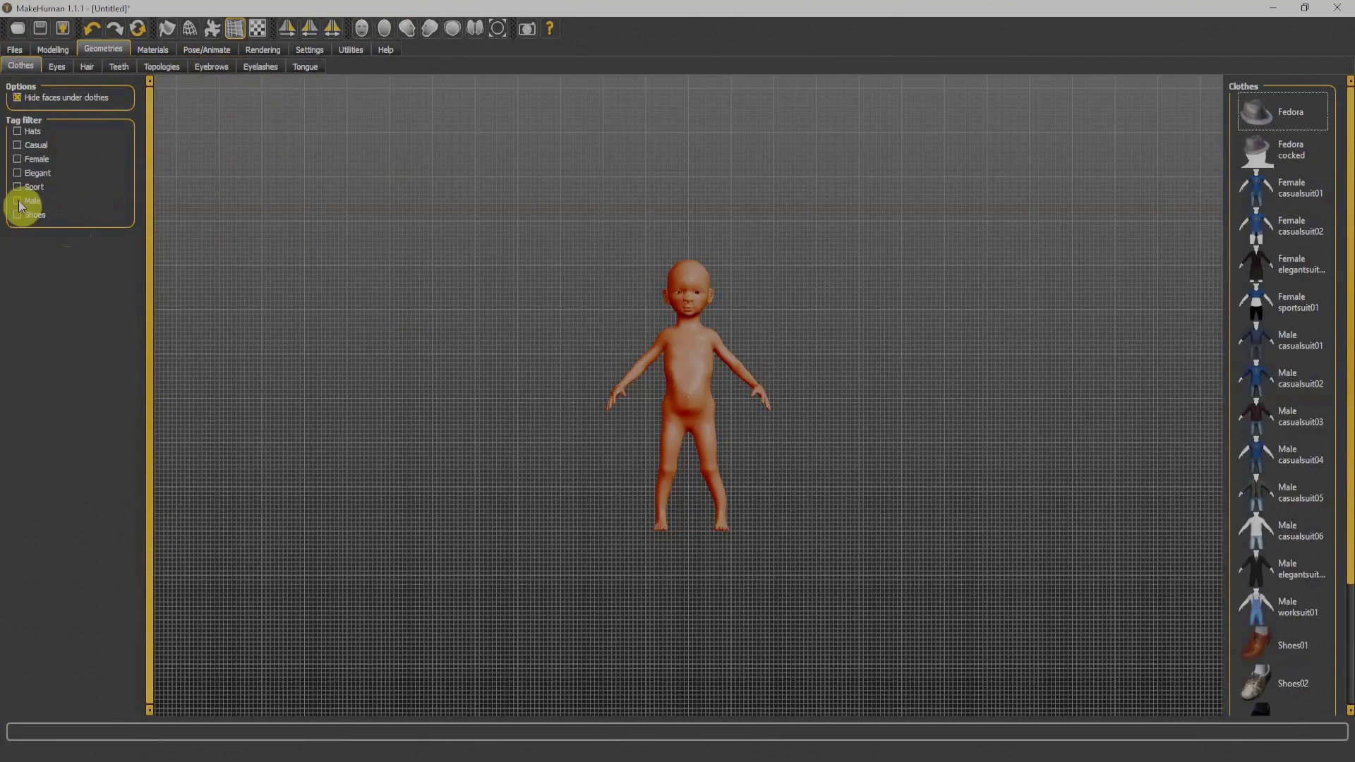
Filter the clothes by male and shoes, and dress the child in Male casualsuit03 with white shoes
click(20, 203)
click(1259, 134)
click(1302, 195)
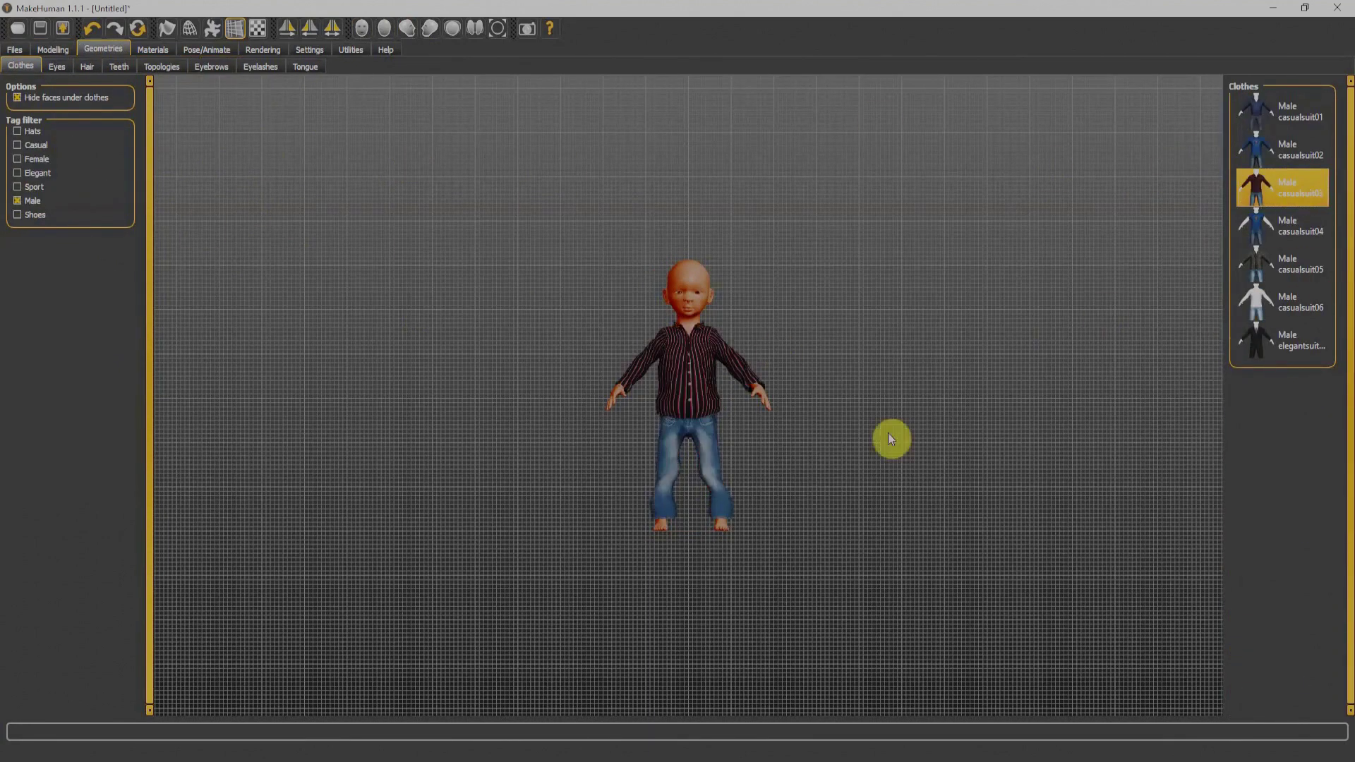
click(16, 215)
click(1283, 264)
Give the child a short hairstyle from the male hair filter and choose a teeth model
click(61, 71)
click(87, 66)
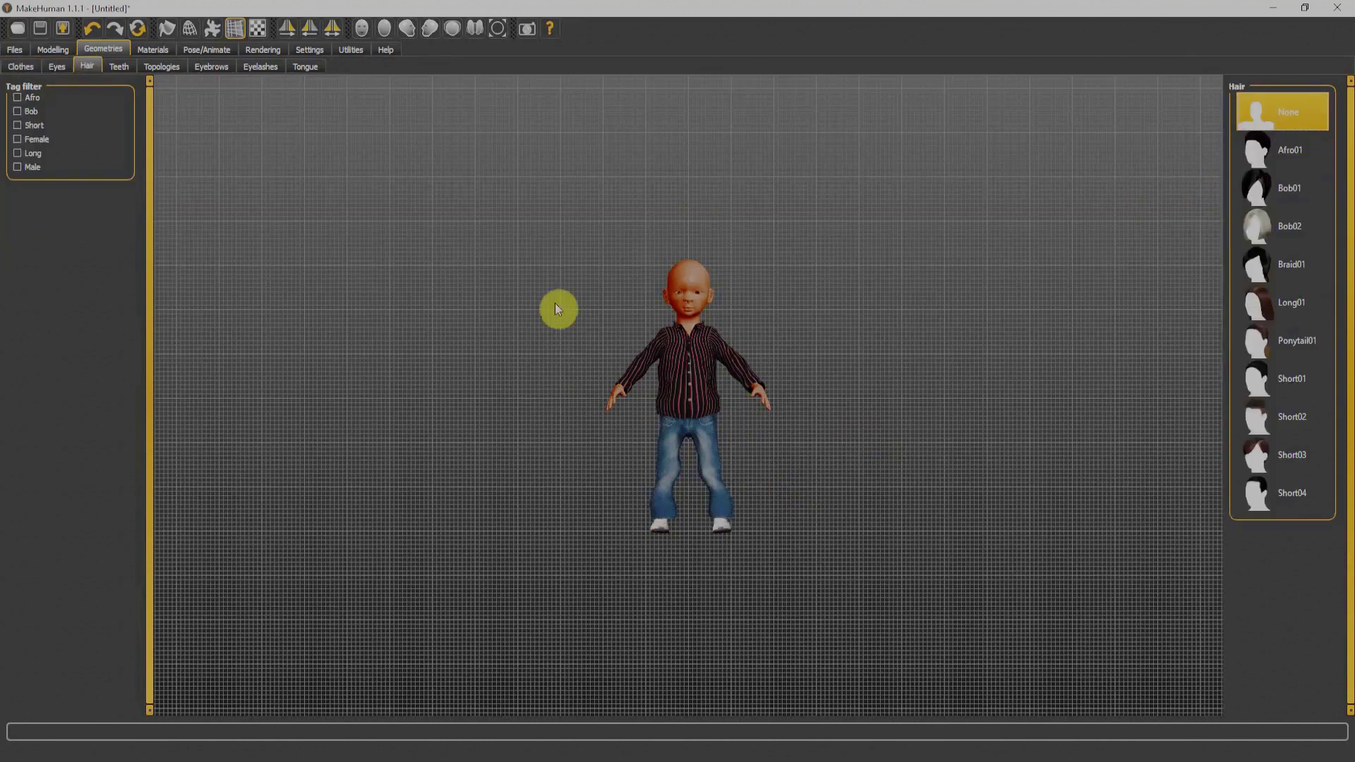
click(17, 168)
click(1294, 145)
click(118, 66)
click(1297, 195)
Look through the topology, eyebrow, eyelash, tongue and material options
click(162, 67)
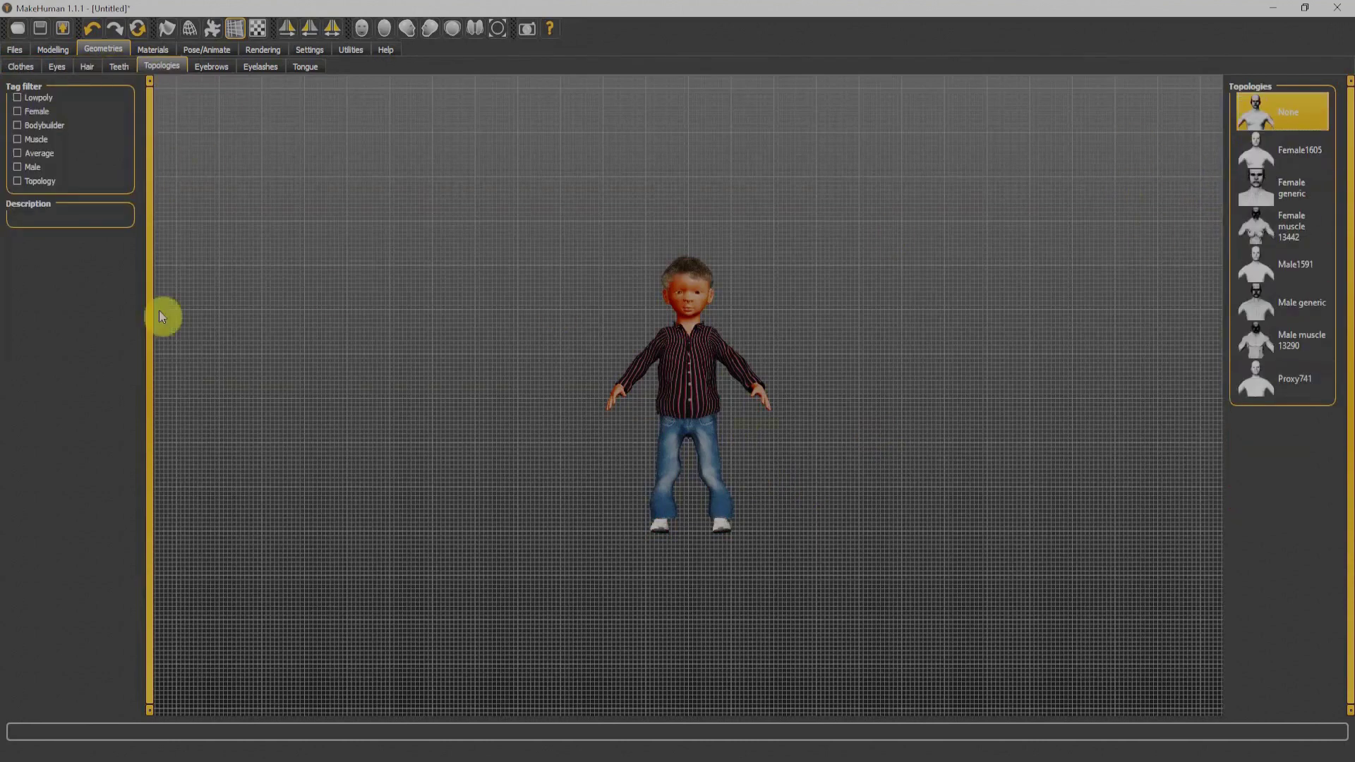
click(211, 66)
click(260, 66)
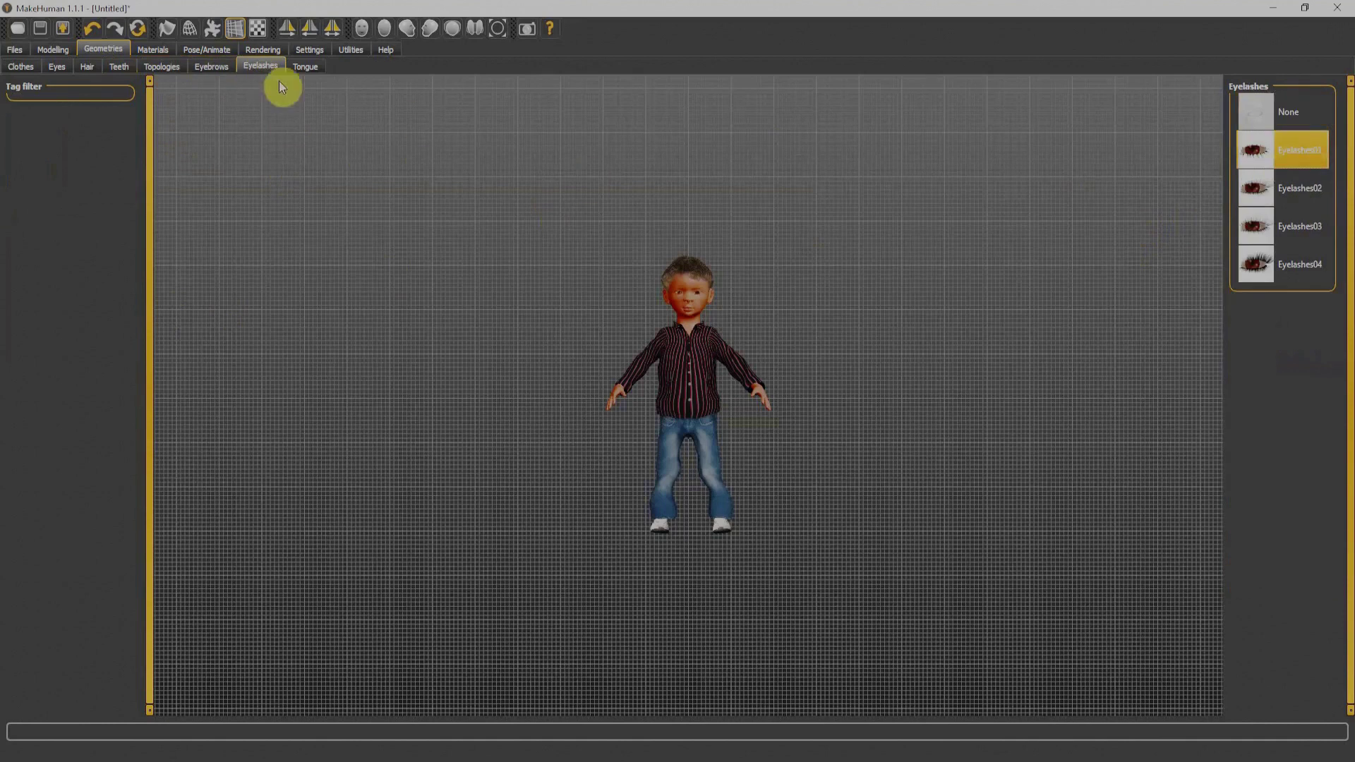
click(305, 67)
click(154, 51)
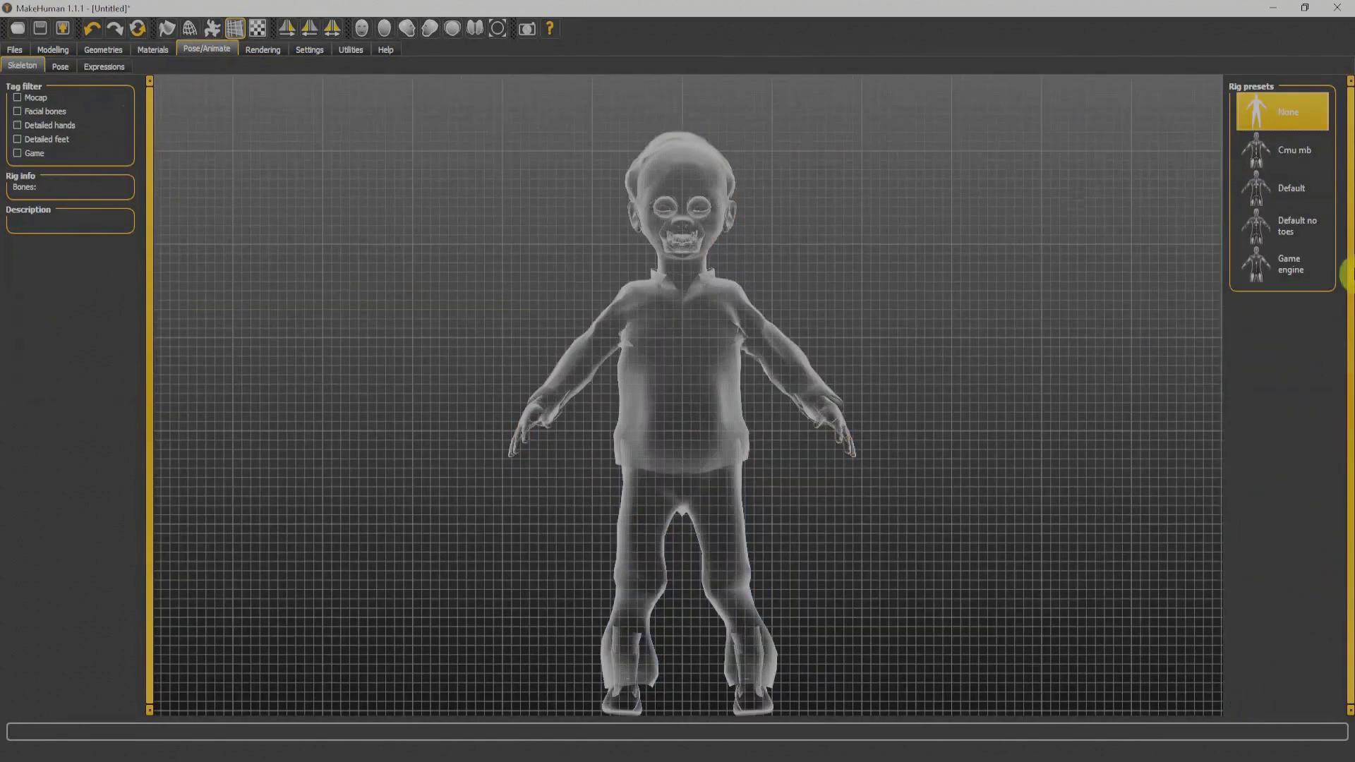
Assign the Cmu mb rig preset, try a pose from the Action filter and open the facial expressions
click(1290, 161)
click(60, 66)
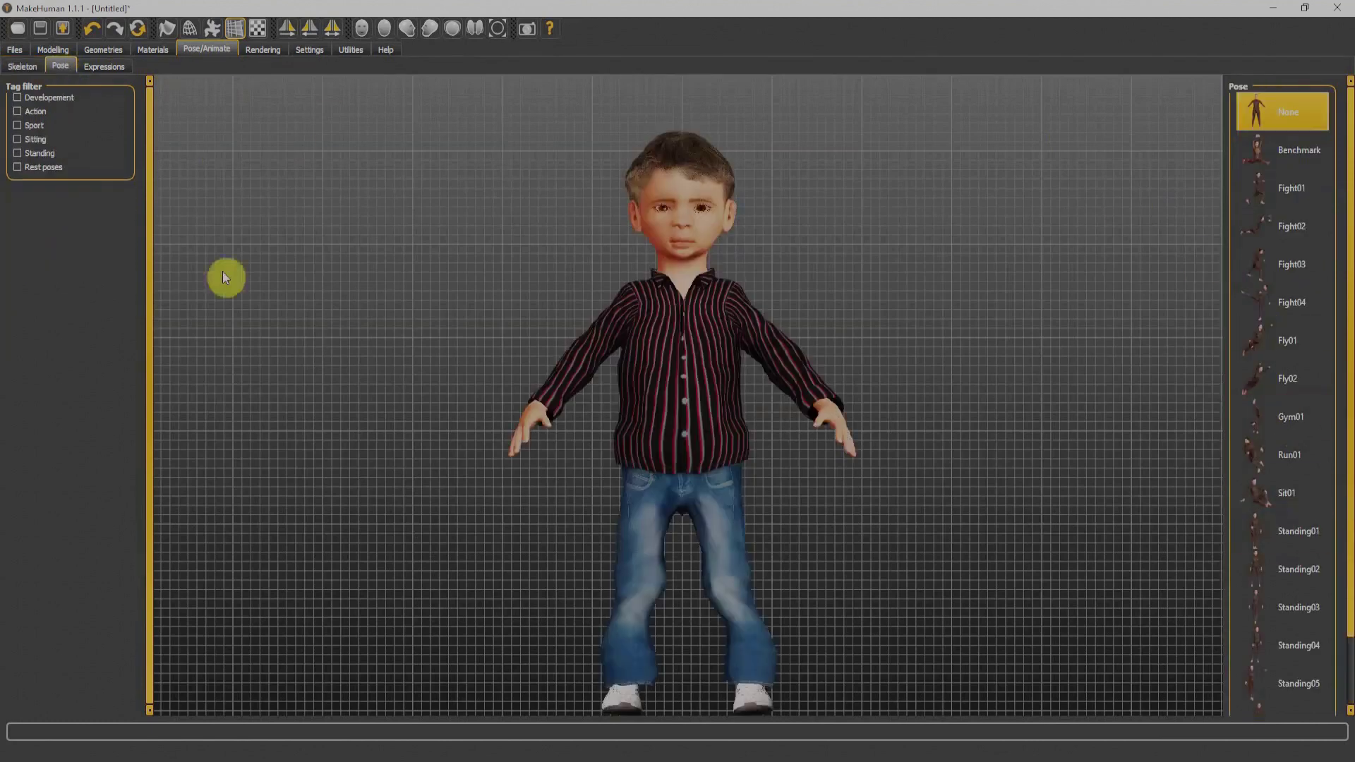
click(17, 113)
click(1290, 267)
click(103, 65)
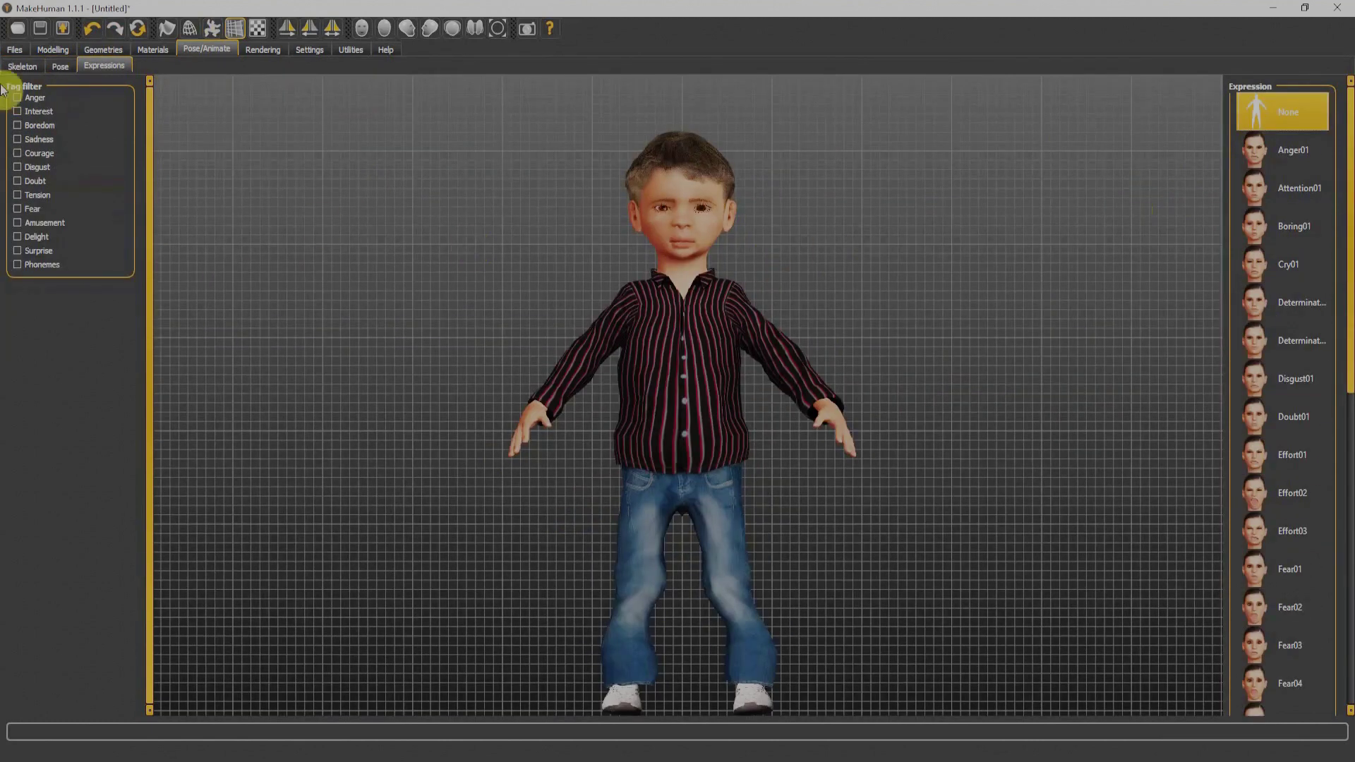
Export the character from MakeHuman, switch to Blender and import it as an FBX file
click(14, 50)
click(86, 65)
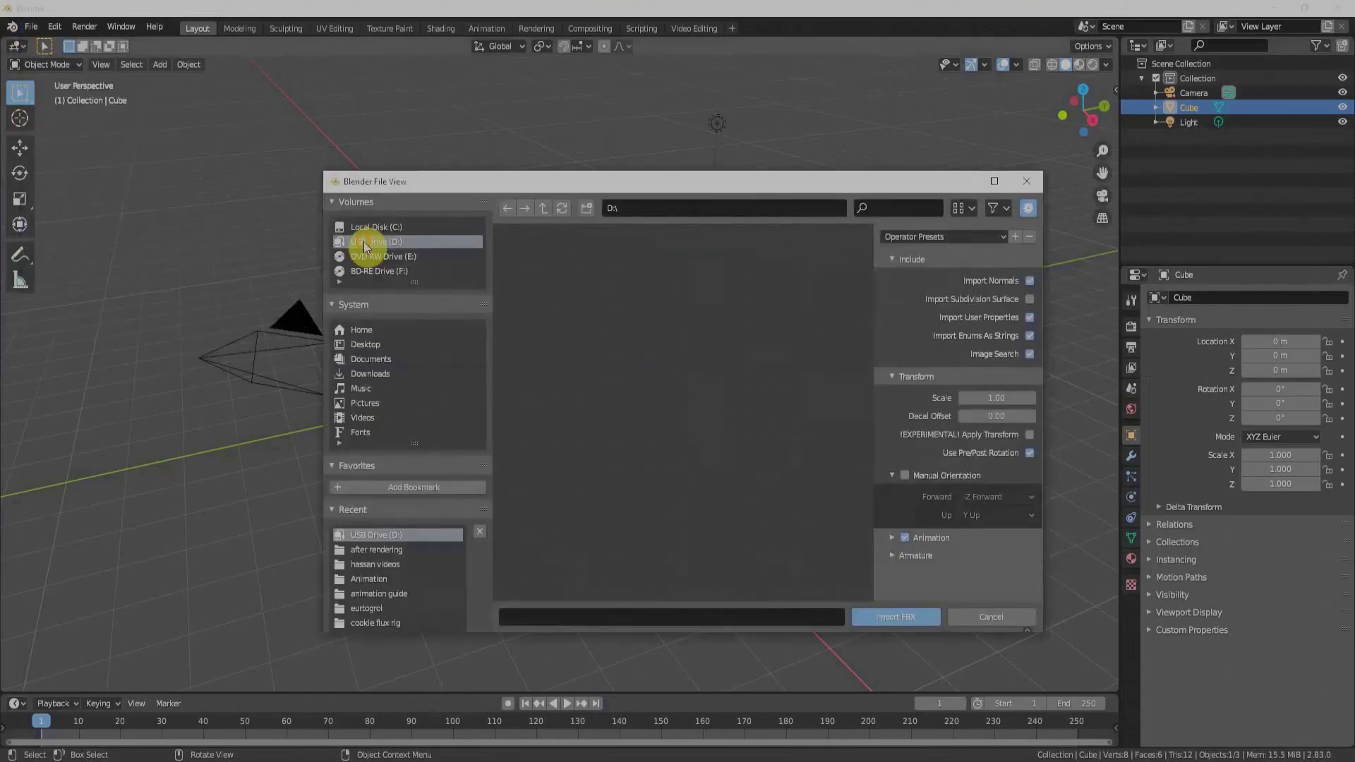
click(616, 348)
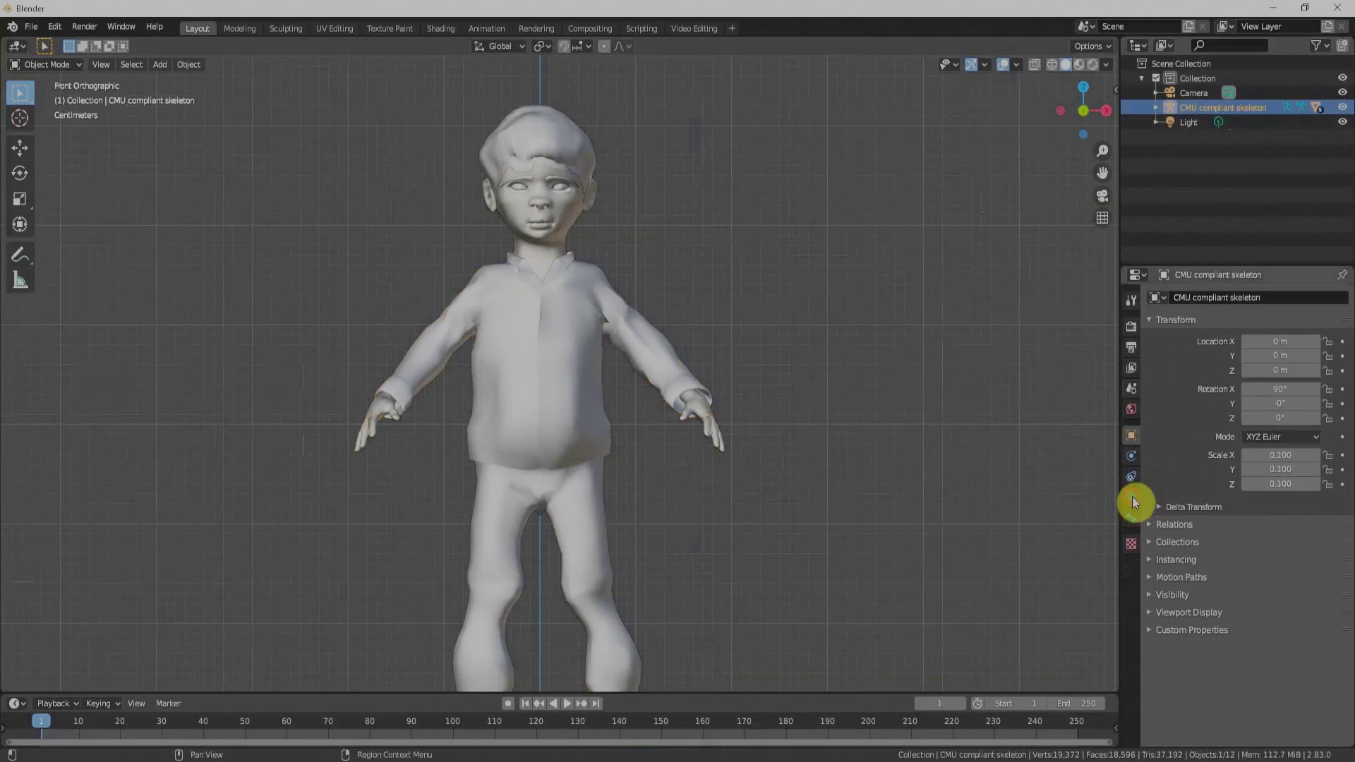
Examine the imported CMU compliant skeleton over its mesh and open the render settings
click(1133, 499)
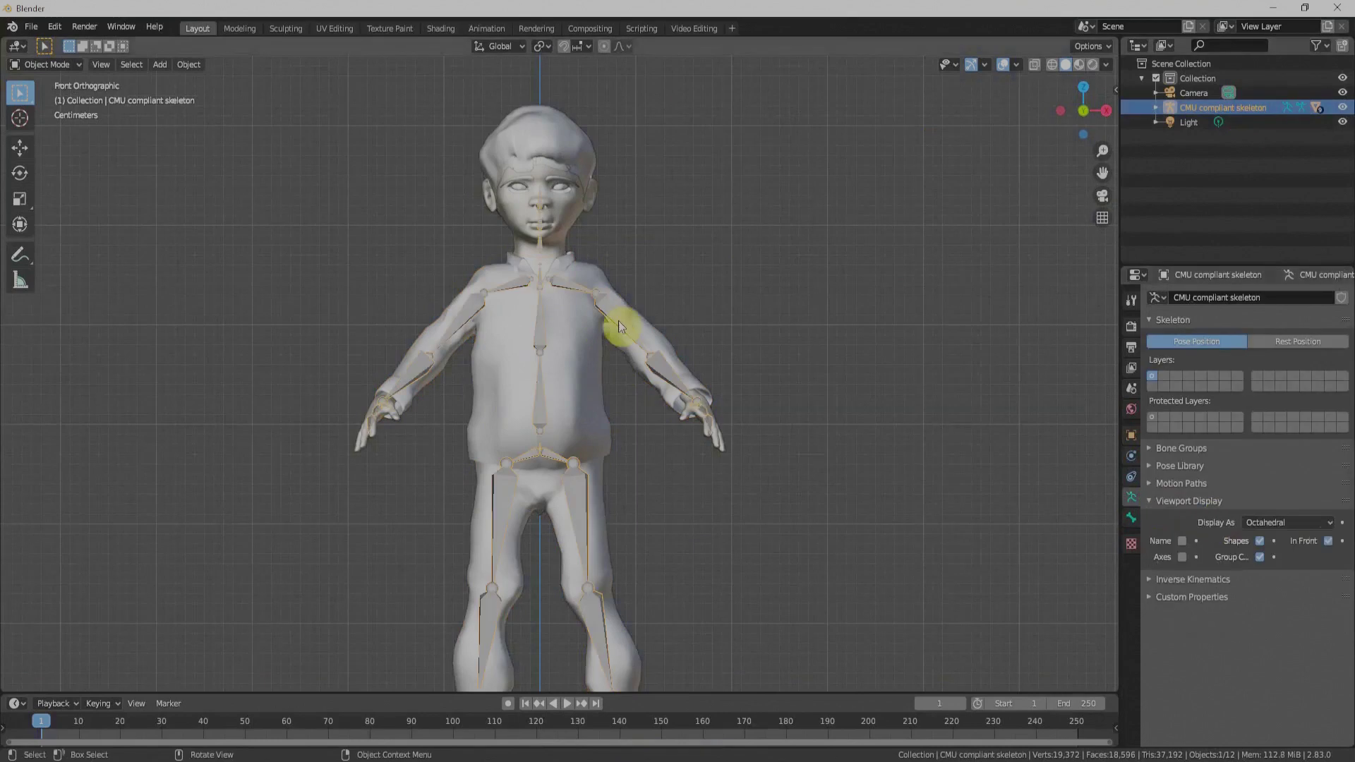
click(46, 64)
middle_drag(710, 402, 555, 408)
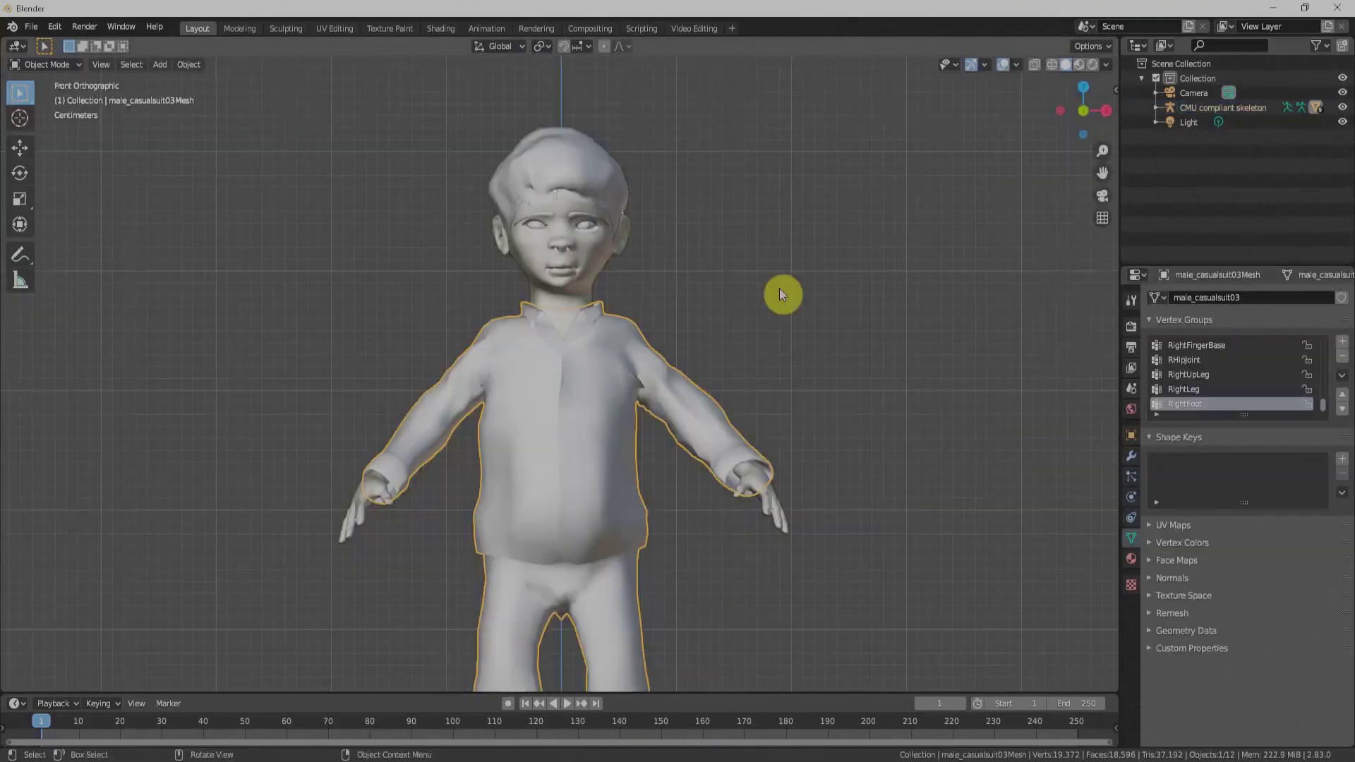
click(1132, 327)
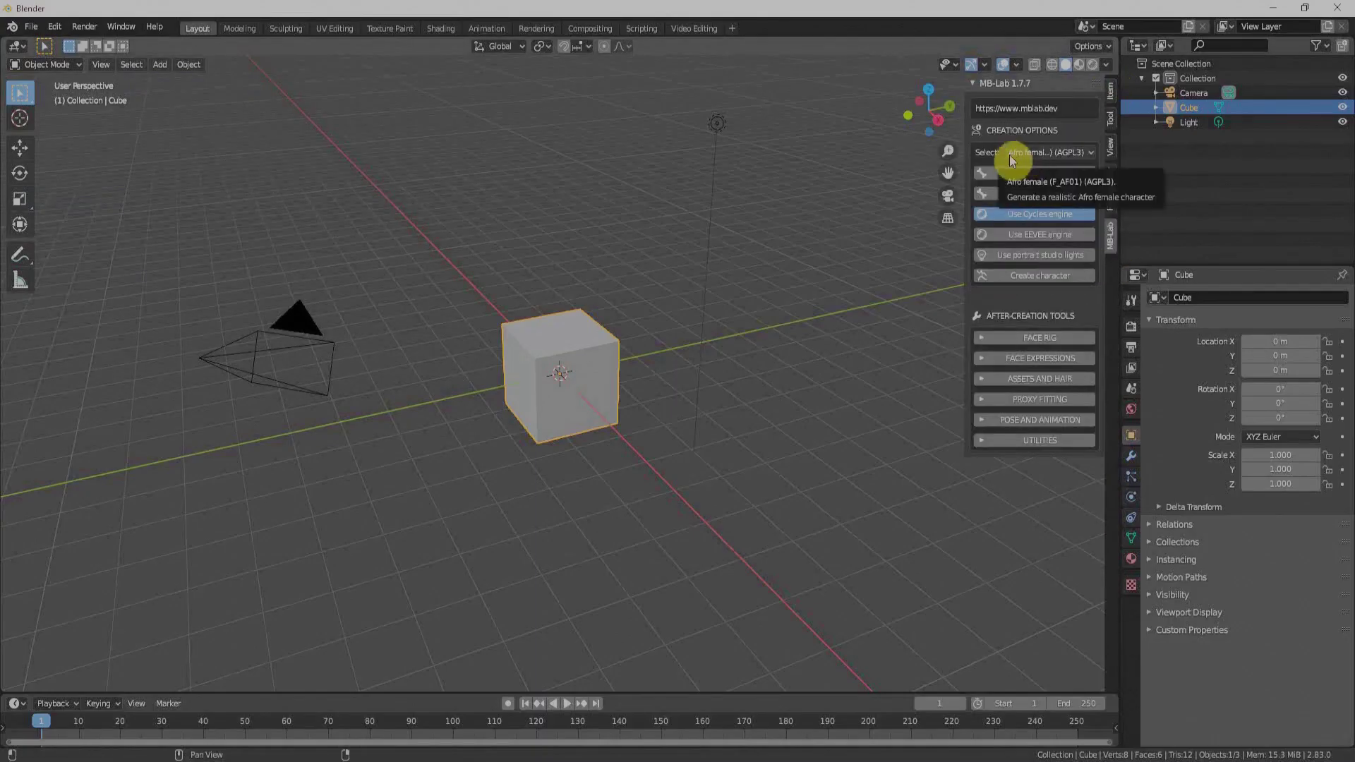
Create a Male elf (M_ft01) character with MB-Lab in the default scene
click(1016, 154)
click(1085, 413)
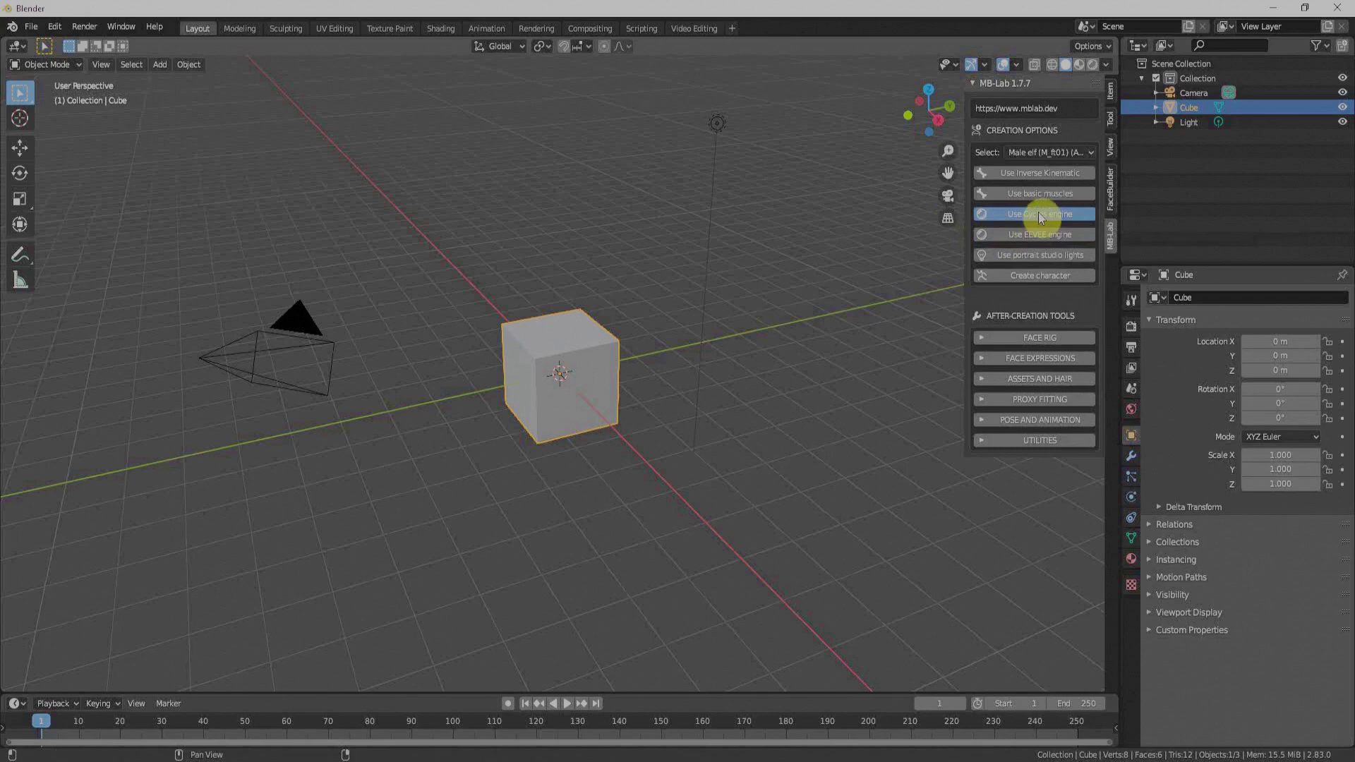
click(1029, 278)
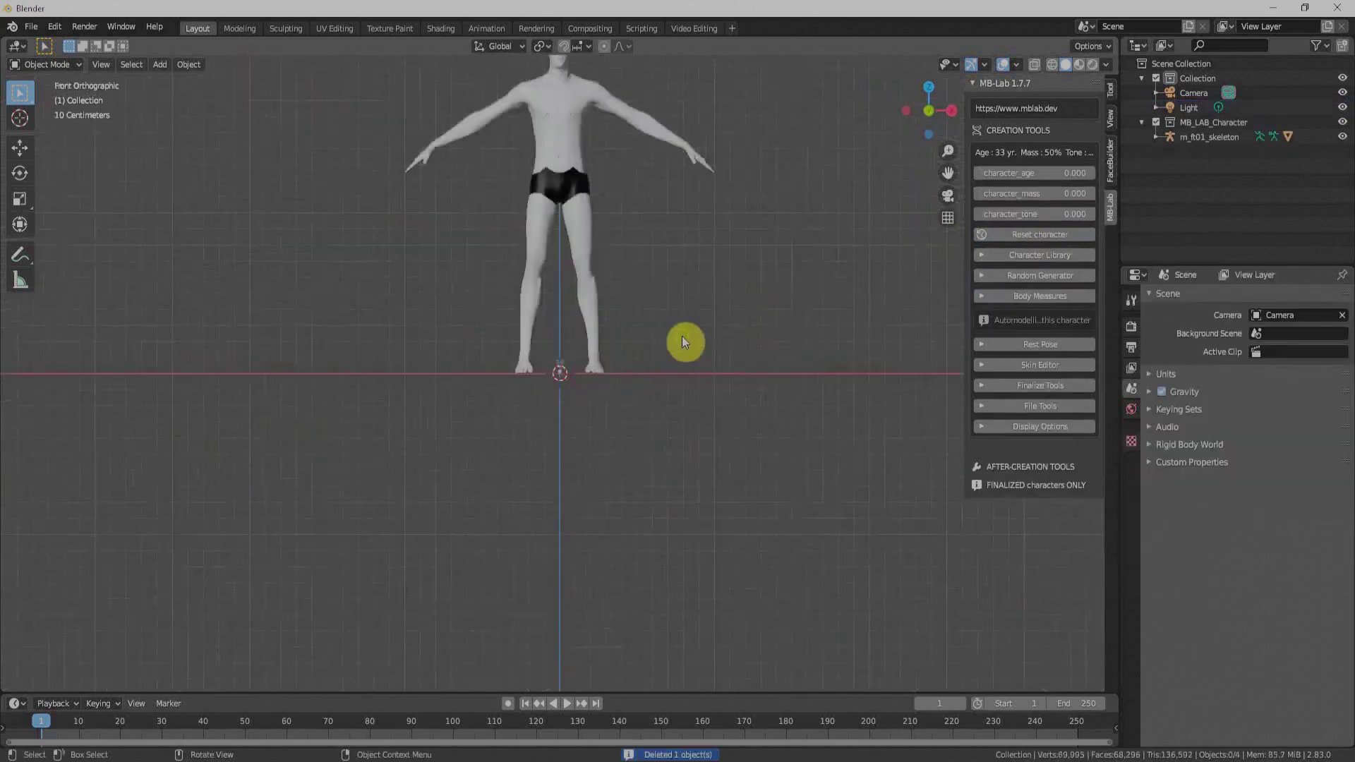
Display the elf's skeleton in front of its mesh
click(1132, 497)
click(1151, 502)
click(1328, 541)
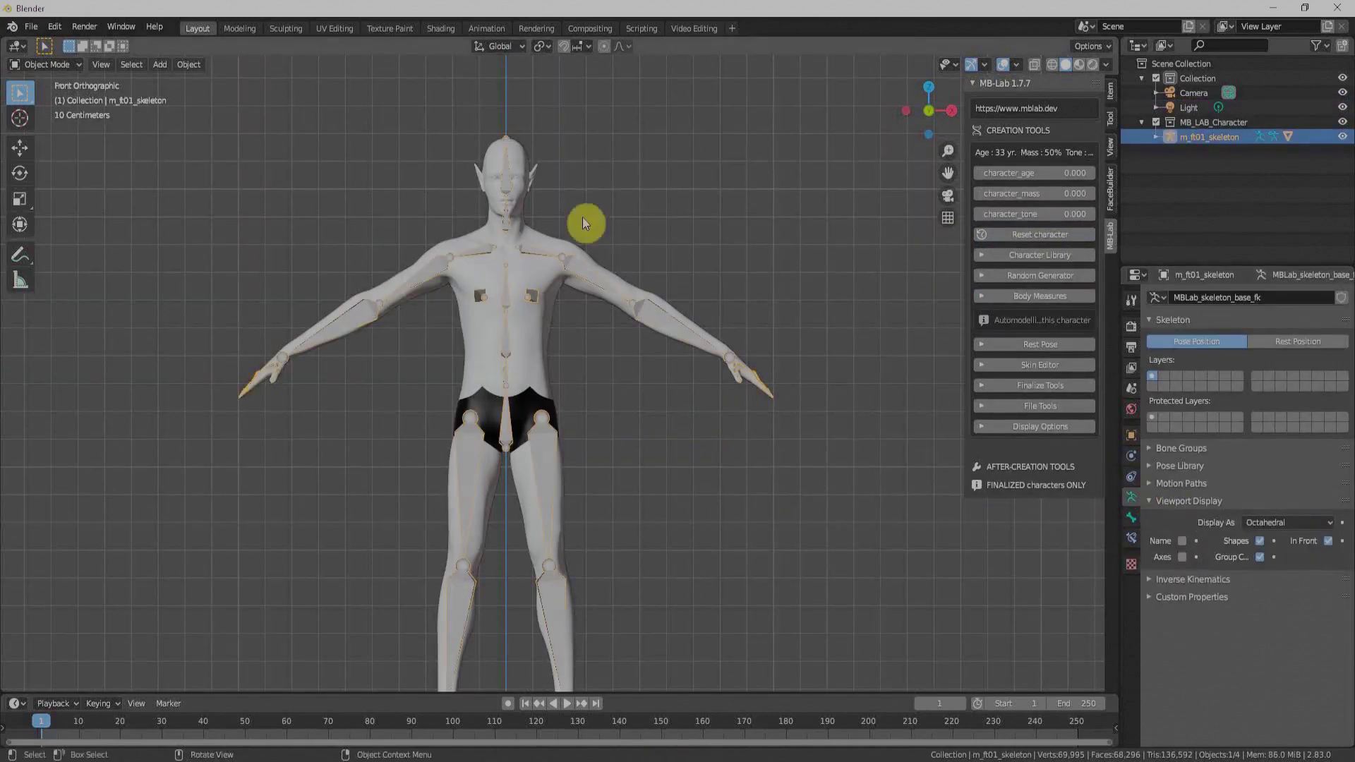
Try rotating an arm bone in Pose Mode, return to Object Mode and turn off the skeleton's In Front display
key(ctrl+Tab)
click(656, 318)
key(r)
right_click(749, 367)
click(46, 64)
click(52, 83)
click(1328, 540)
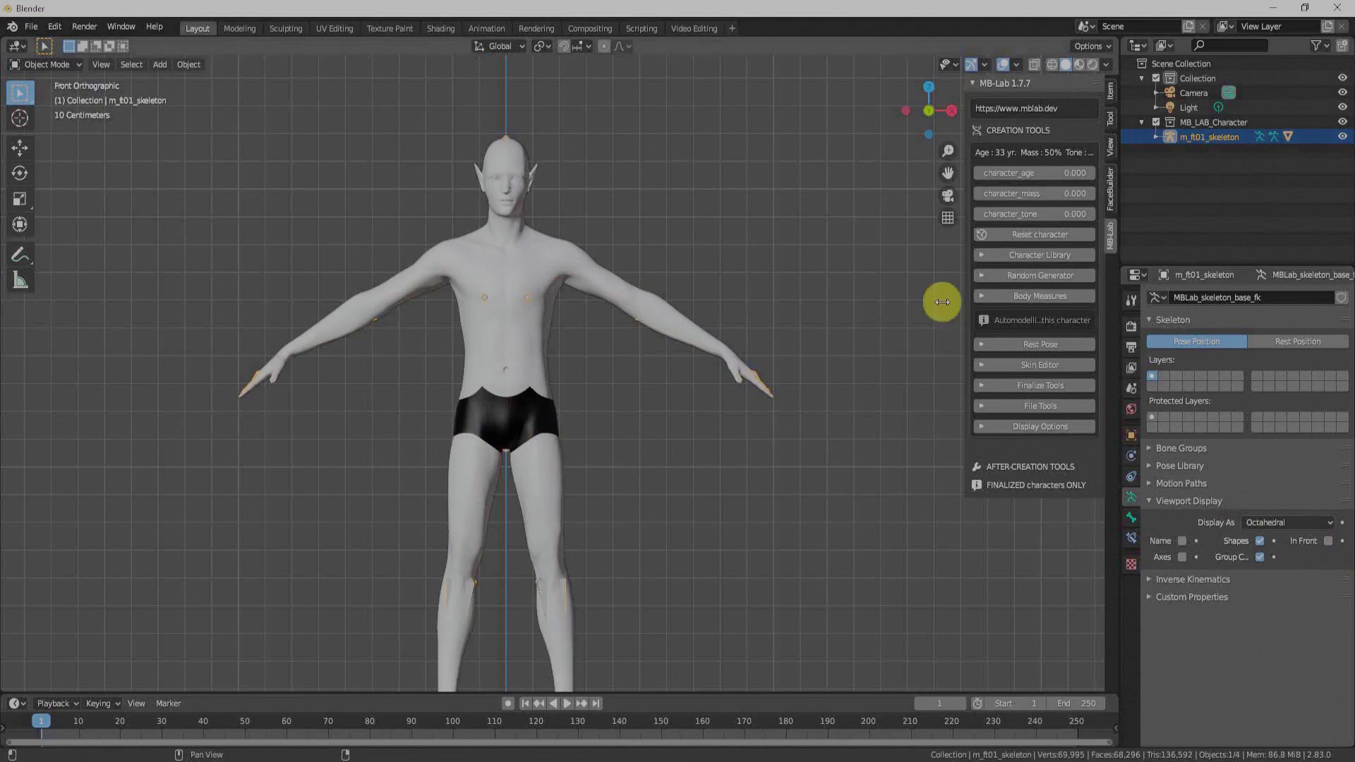
Widen the MB-Lab sidebar and set the elf's character age to -1.000
drag(965, 170, 918, 168)
drag(1042, 173, 1094, 173)
scroll(542, 206, up, 6)
shift+middle_drag(543, 207, 606, 346)
drag(1062, 176, 782, 212)
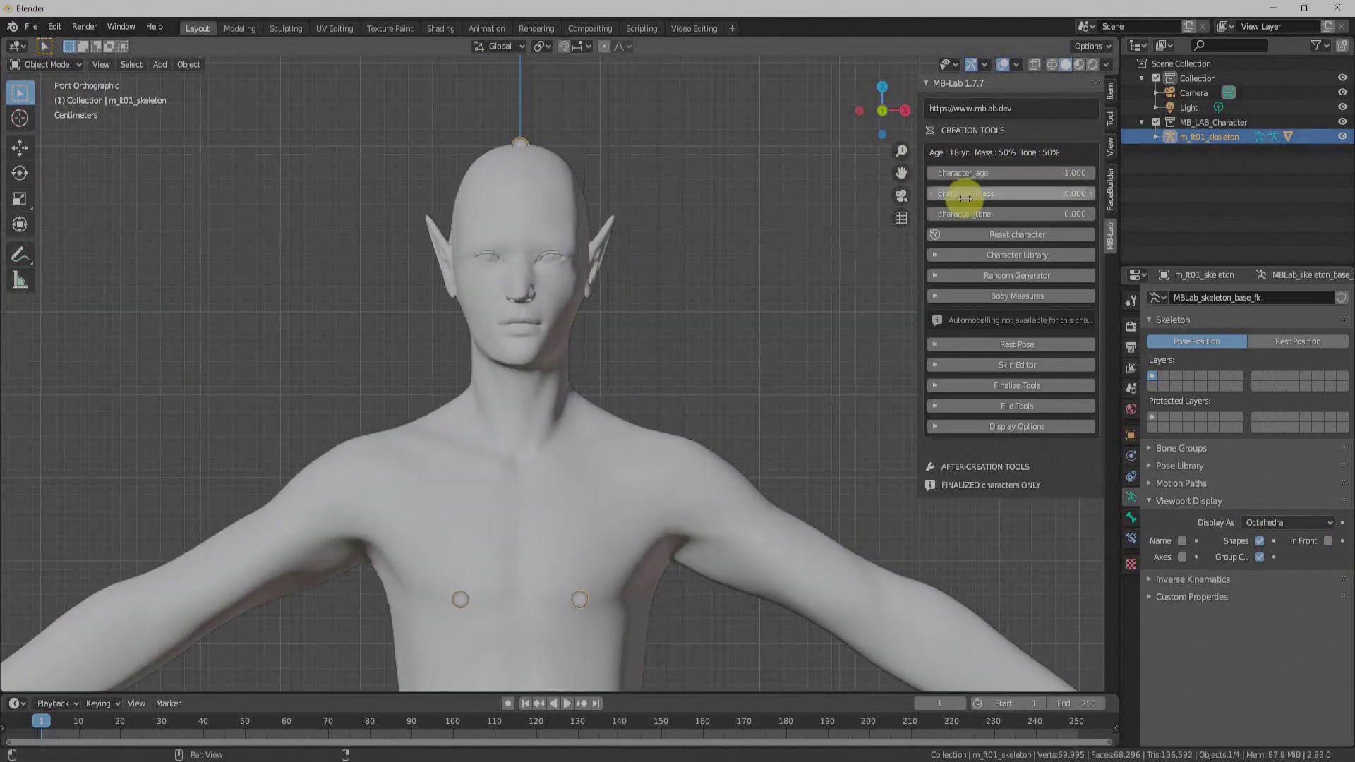
Set the elf's character mass and character tone to 1.000 each
drag(965, 194, 1091, 194)
scroll(695, 272, down, 5)
drag(931, 210, 1090, 214)
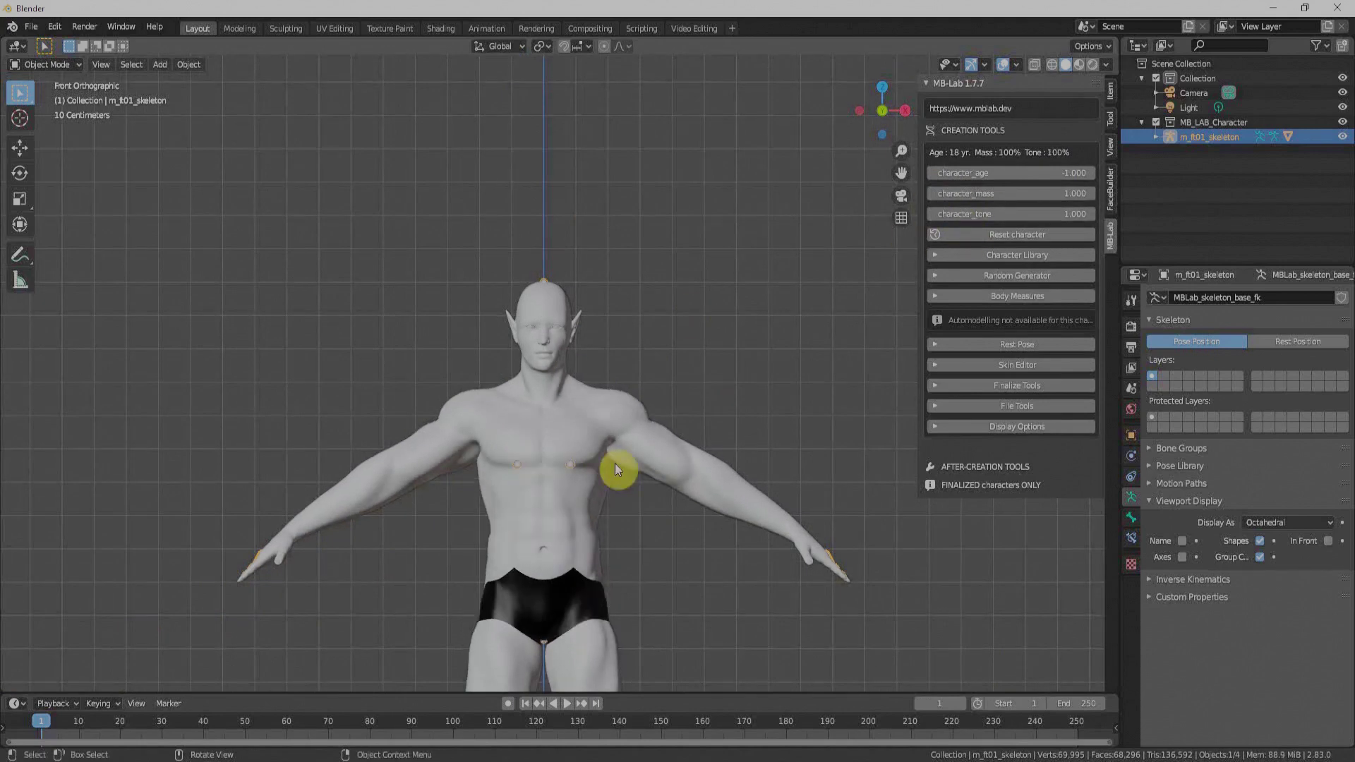
Apply a bodybuilder type from the character library to the elf and open the random generator options
click(943, 255)
click(1017, 299)
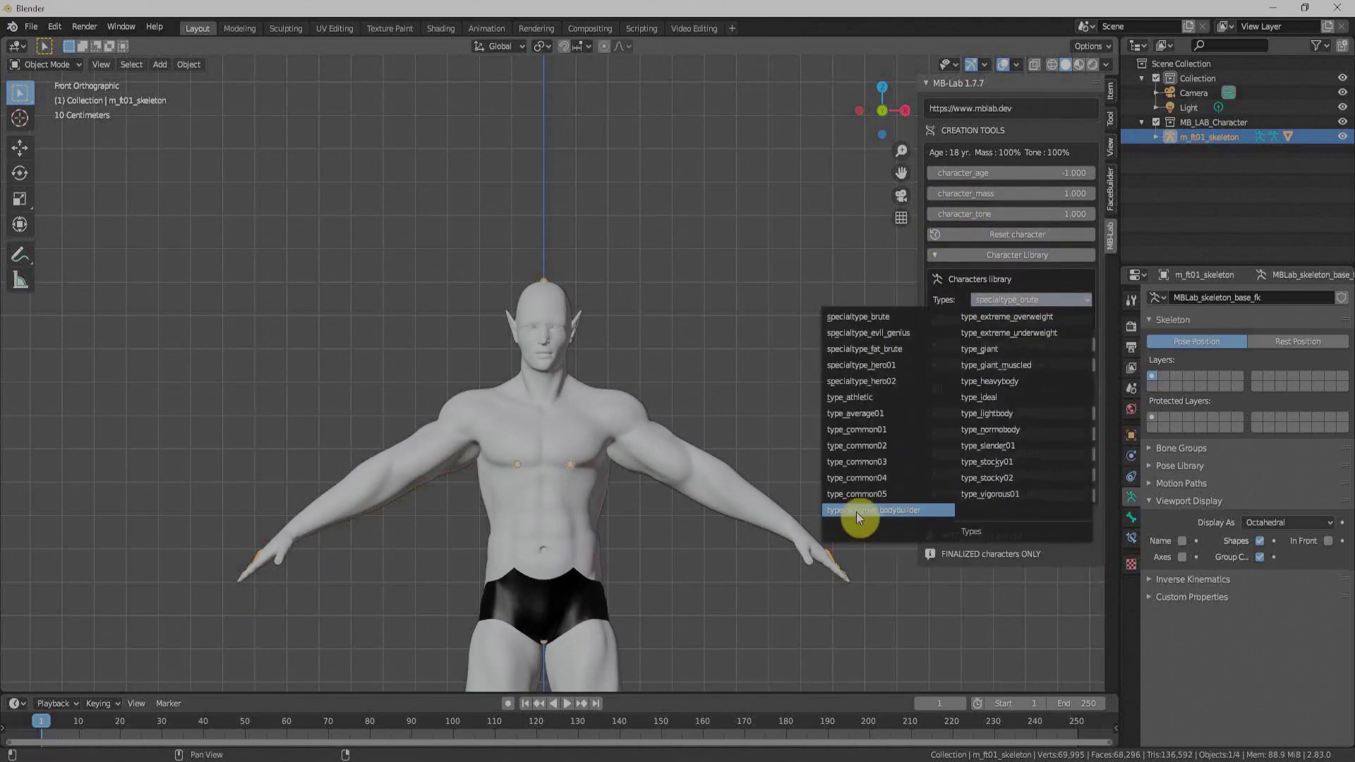
click(998, 326)
click(1063, 277)
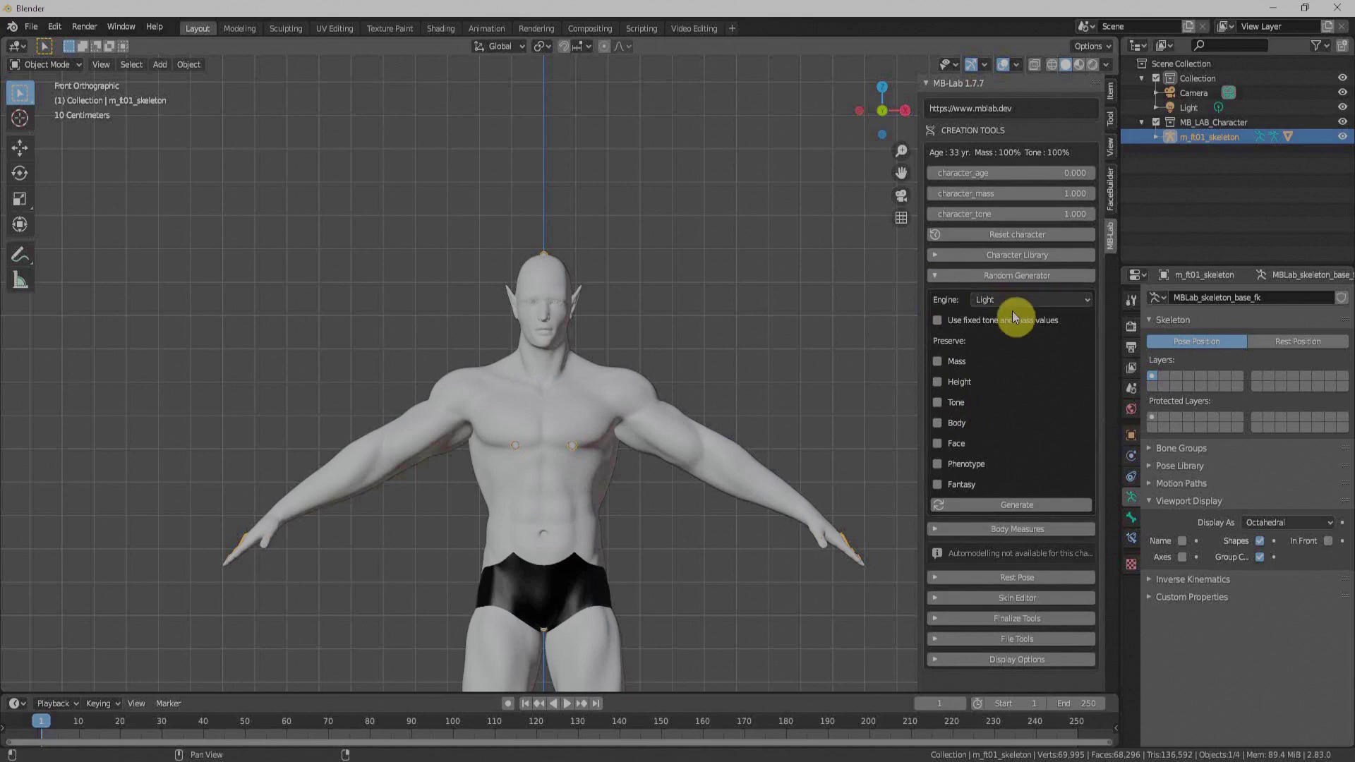
Collapse the random generator, look into the body measures and set the elf's rest pose to a T-pose
click(937, 277)
click(939, 296)
click(935, 296)
click(949, 345)
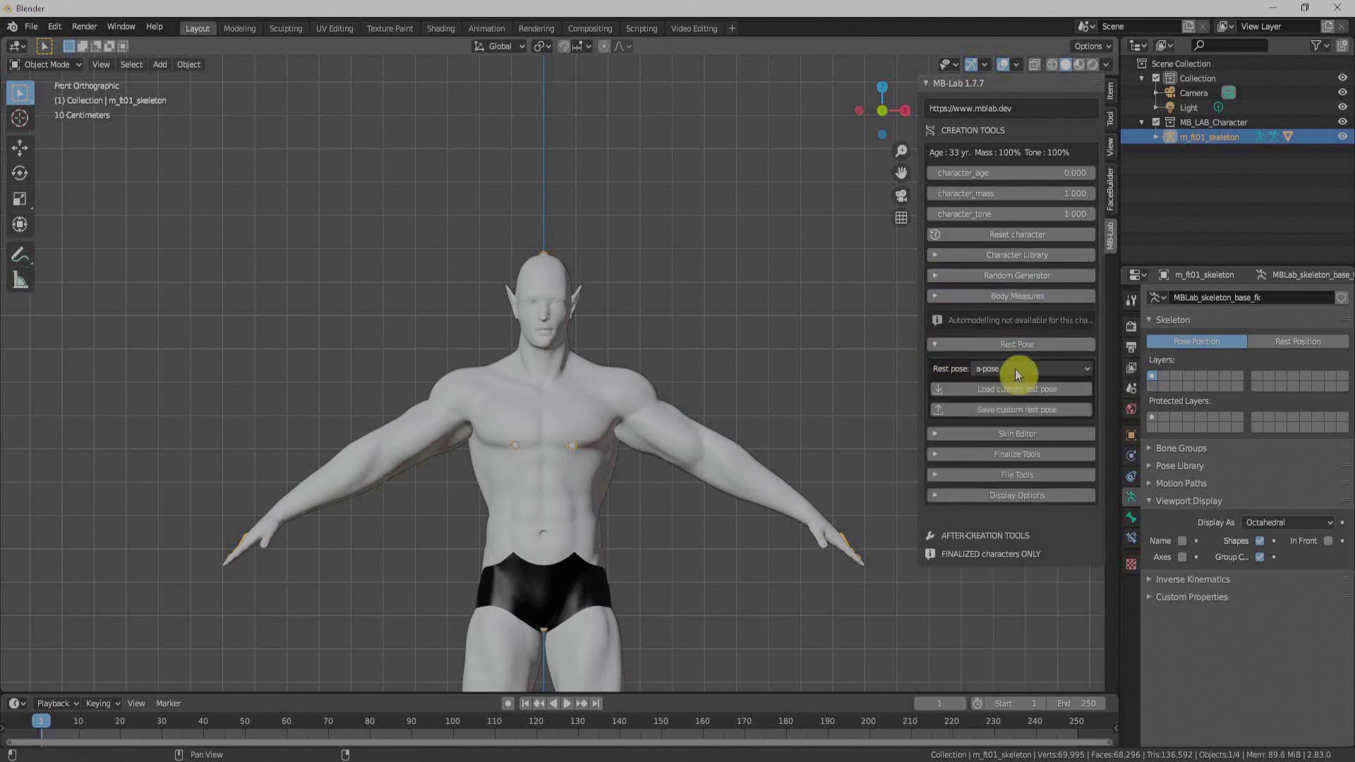
click(1015, 371)
click(992, 451)
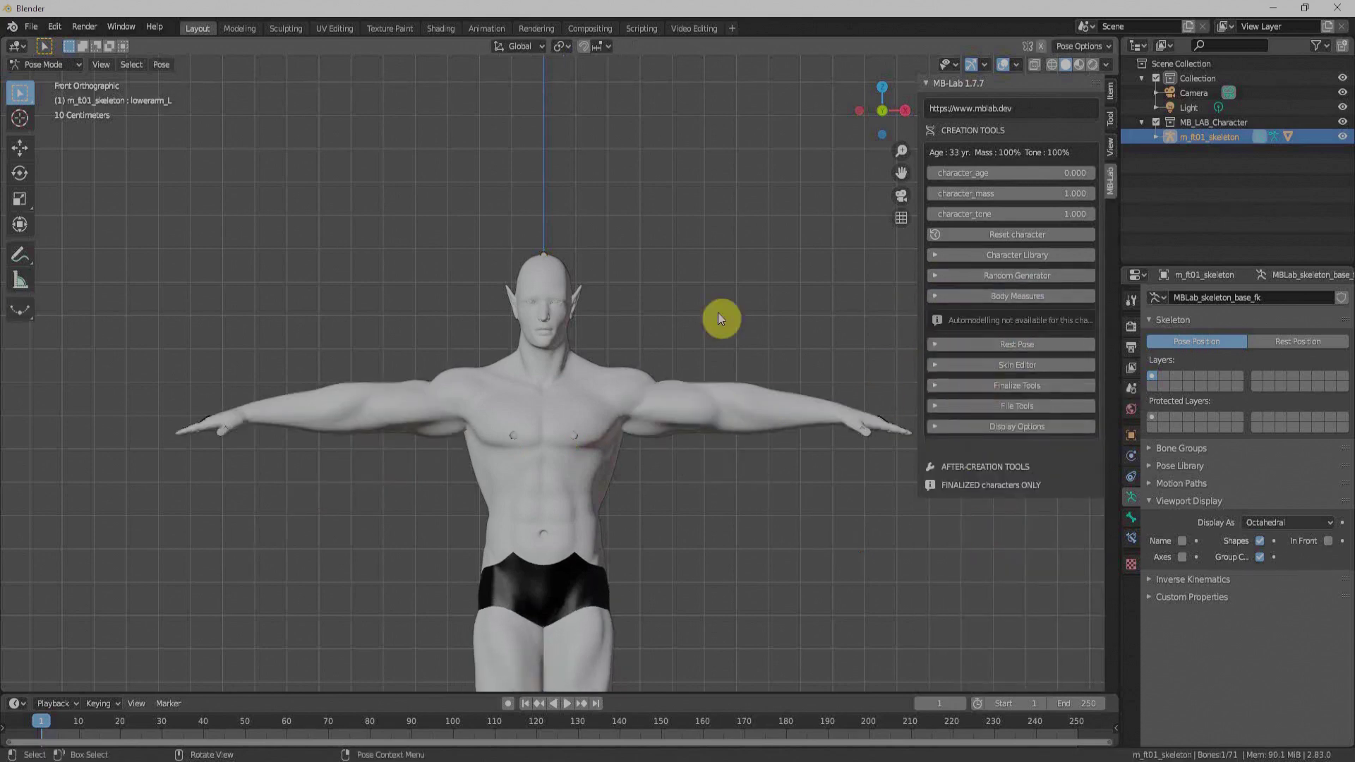
Switch the viewport to Rendered shading and look over the elf's skin editor settings
key(z)
click(717, 226)
click(1017, 365)
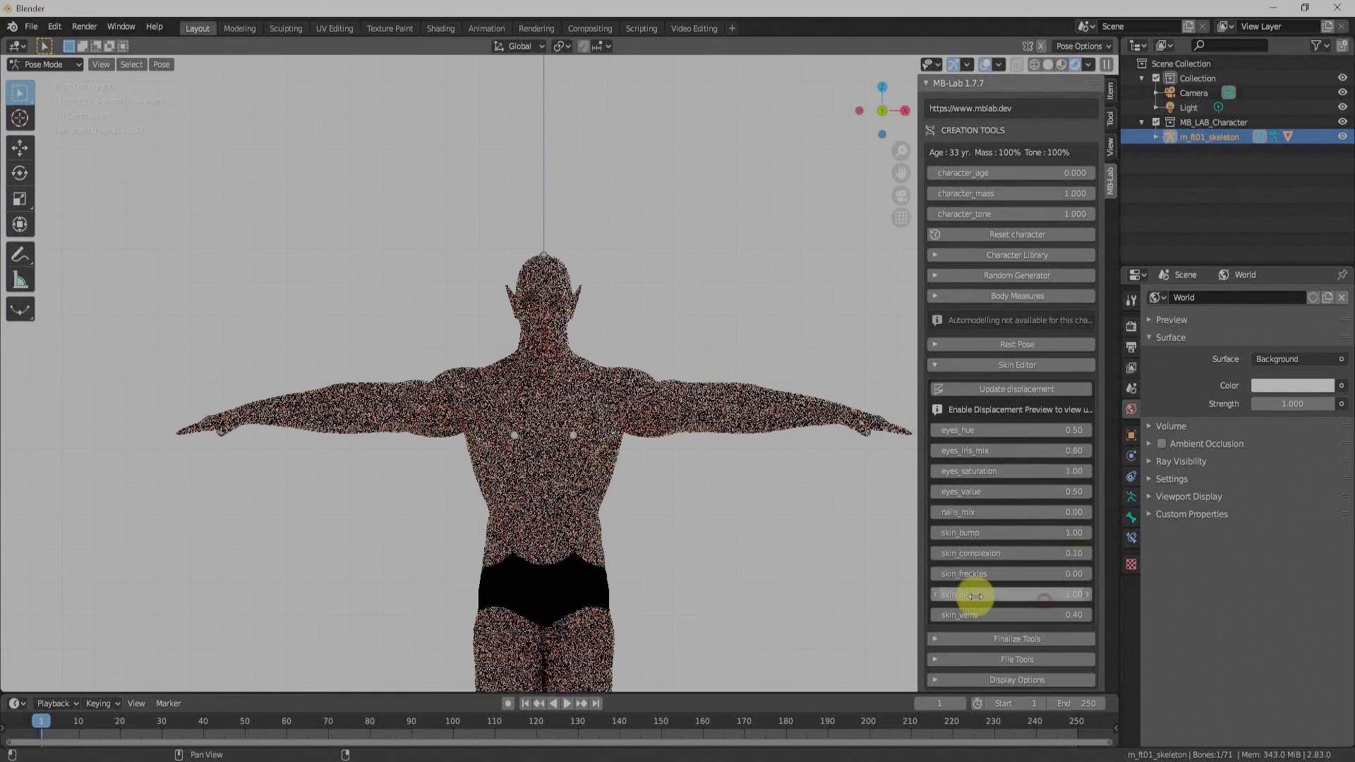
click(936, 366)
Finalize the elf character with textures and backup
click(937, 389)
click(1023, 474)
click(892, 620)
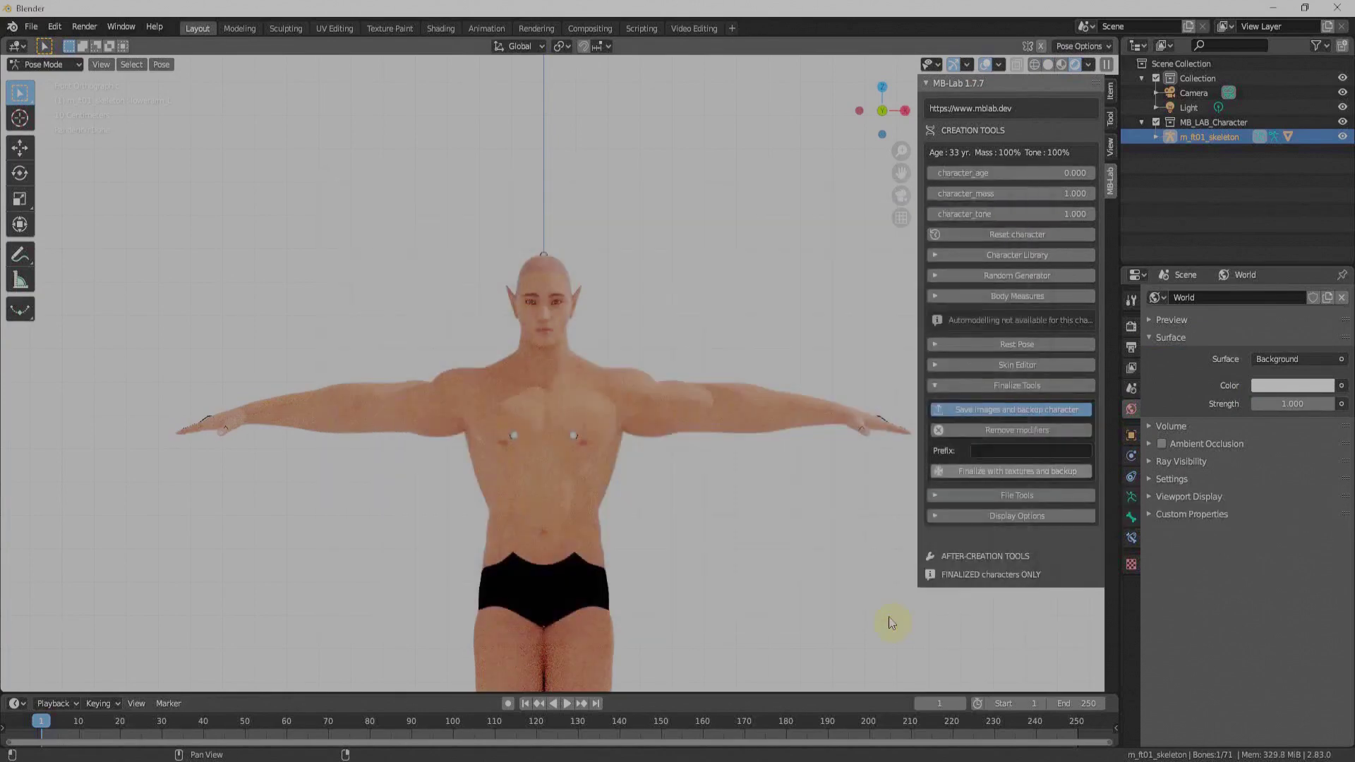
scroll(613, 407, down, 2)
Return the viewport to Solid shading and create a face rig for the finalized elf
click(1018, 339)
key(z)
click(762, 360)
scroll(675, 360, up, 6)
click(980, 366)
Try rotating the MouthSmileOpen2 control of the face rig
click(679, 579)
key(r)
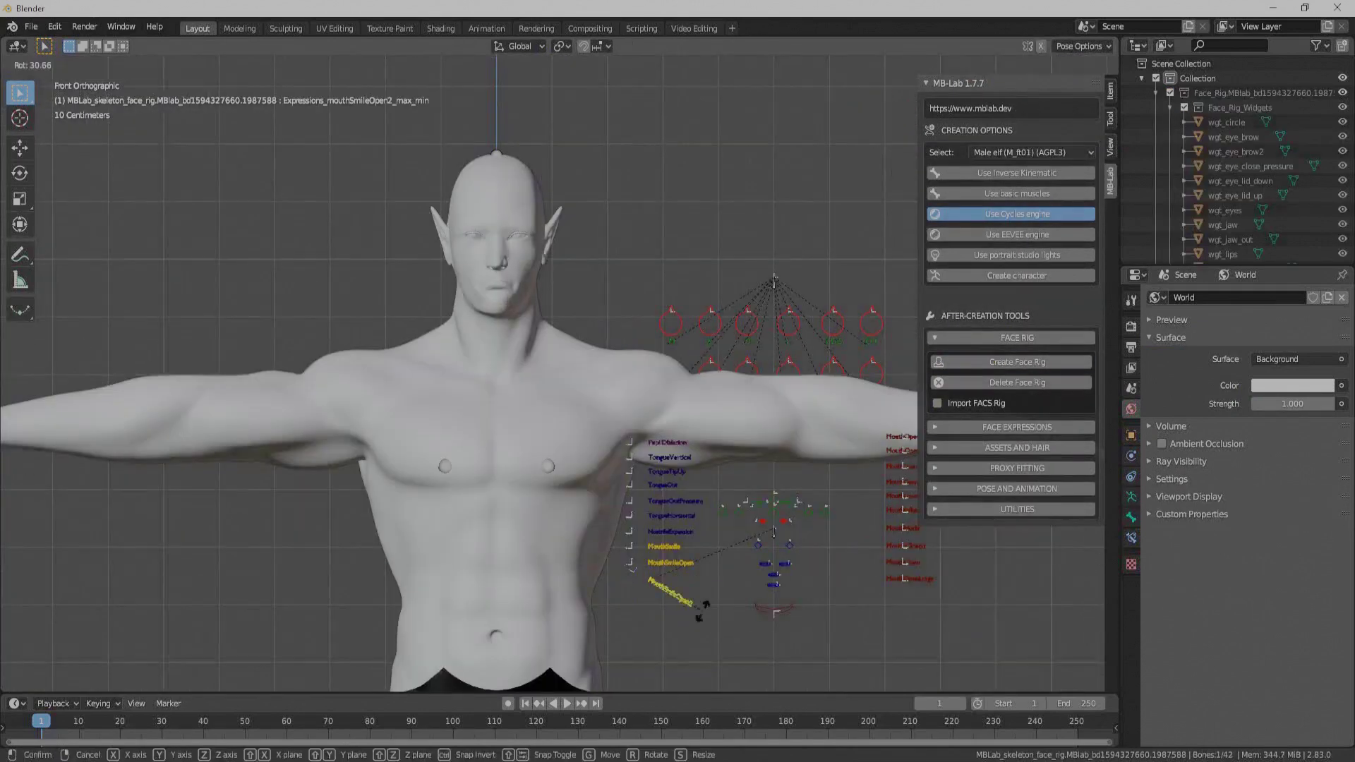
right_click(752, 612)
Delete the elf's face rig and open the face expressions options
click(671, 323)
click(1010, 383)
click(1009, 338)
click(995, 359)
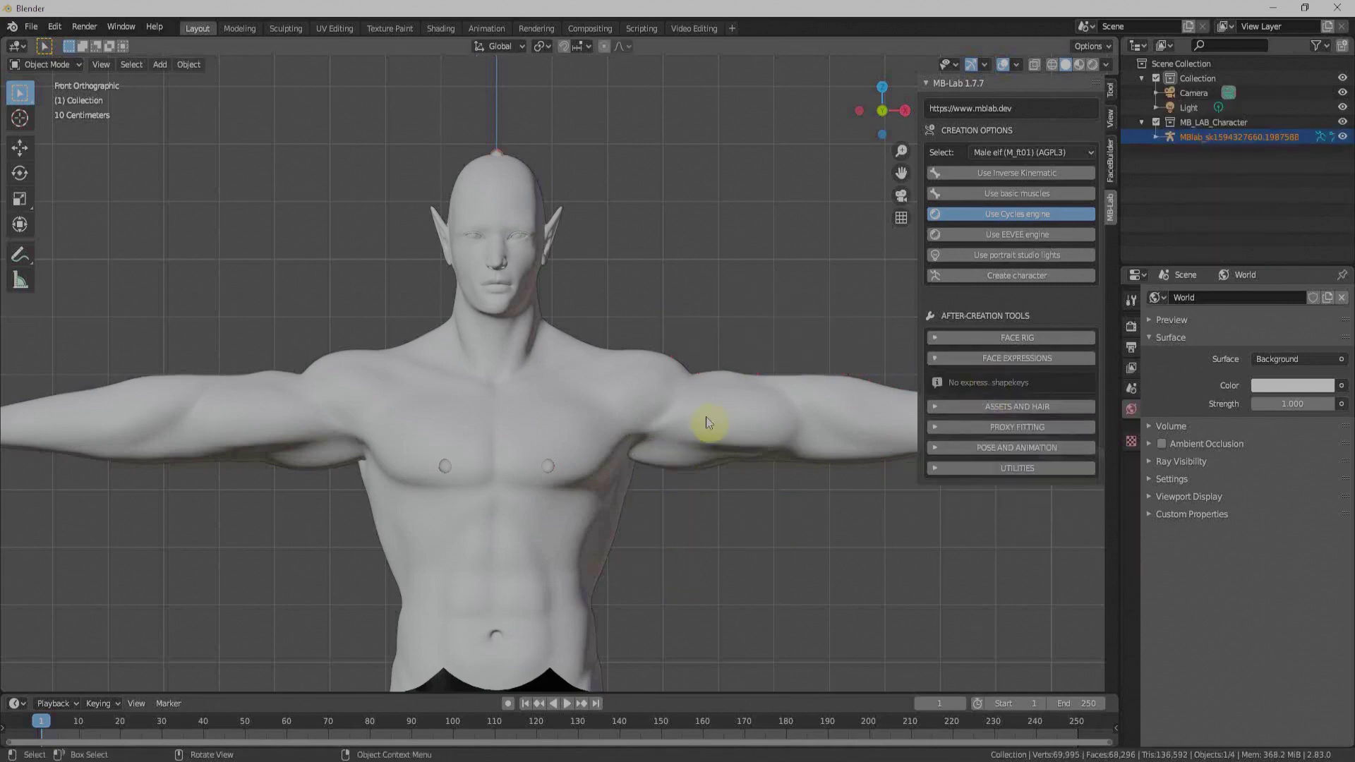
Select the elf's body mesh, raise several facial expression values to 1.000 and insert a keyframe at frame 1
click(708, 424)
scroll(1010, 424, down, 4)
drag(988, 462, 1091, 462)
scroll(1017, 466, down, 2)
drag(1009, 507, 1090, 507)
drag(1010, 421, 1091, 420)
scroll(989, 433, up, 4)
click(1017, 315)
Raise another facial expression at about frame 21, insert a keyframe there and scrub through the expression animation
drag(41, 722, 124, 735)
scroll(1012, 533, down, 3)
scroll(1012, 533, down, 1)
drag(1012, 533, 1091, 533)
click(1009, 200)
drag(112, 727, 140, 735)
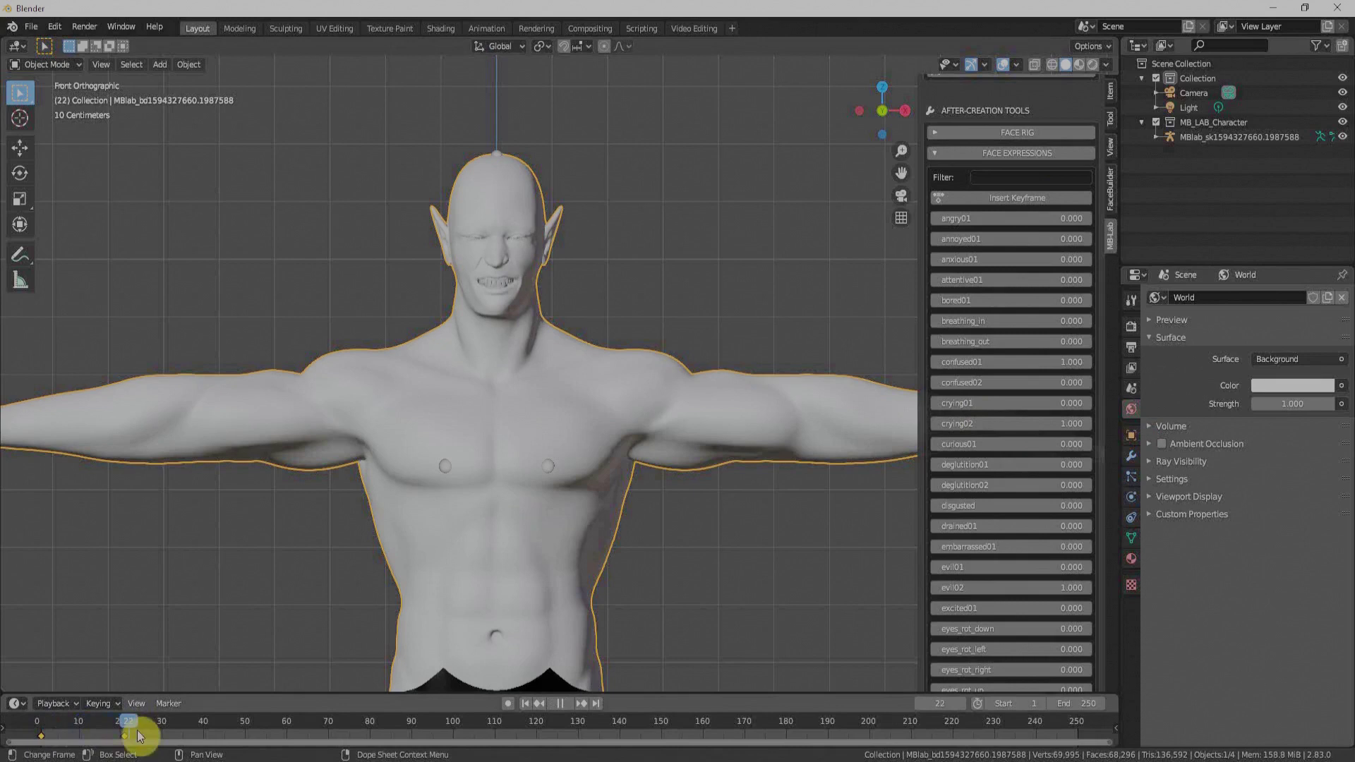
Select the elf's skeleton and apply the gym02 male pose from the pose library
click(1009, 154)
click(1239, 137)
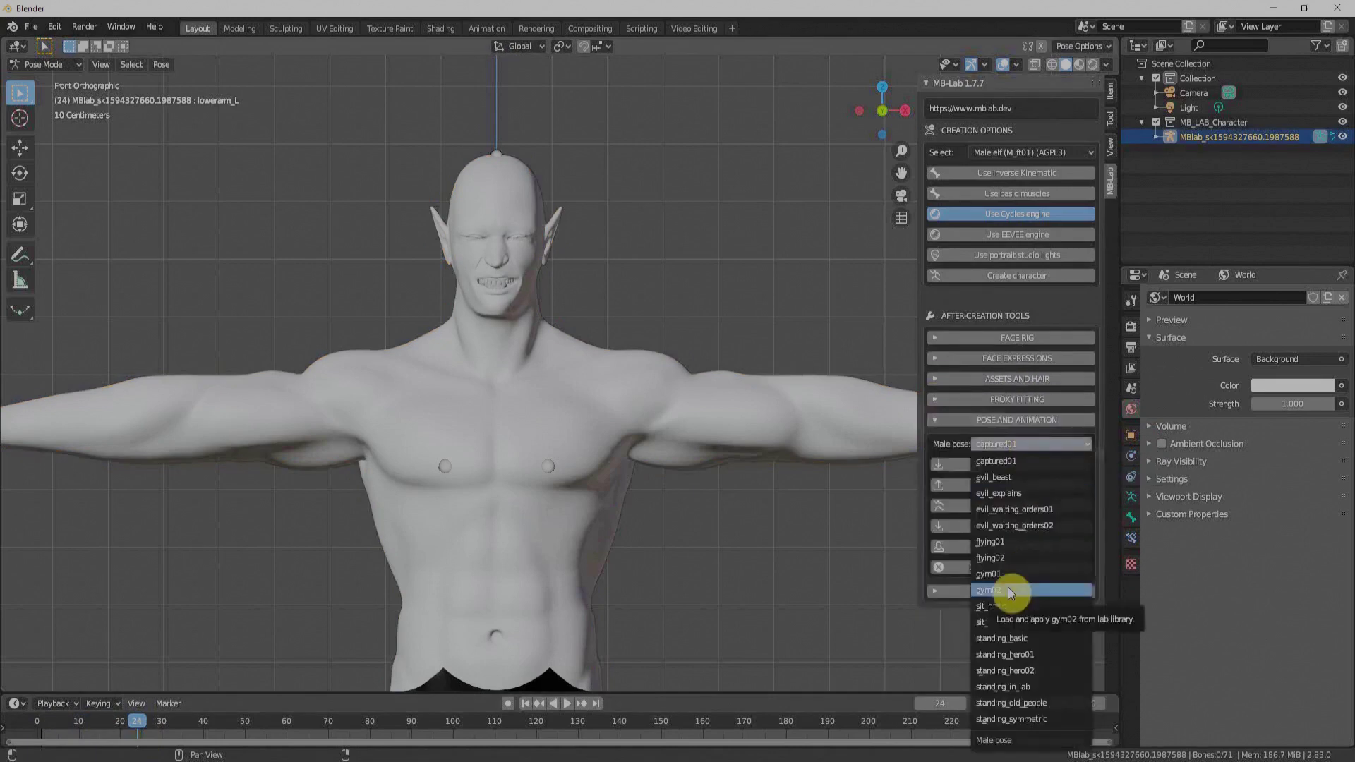
click(1008, 587)
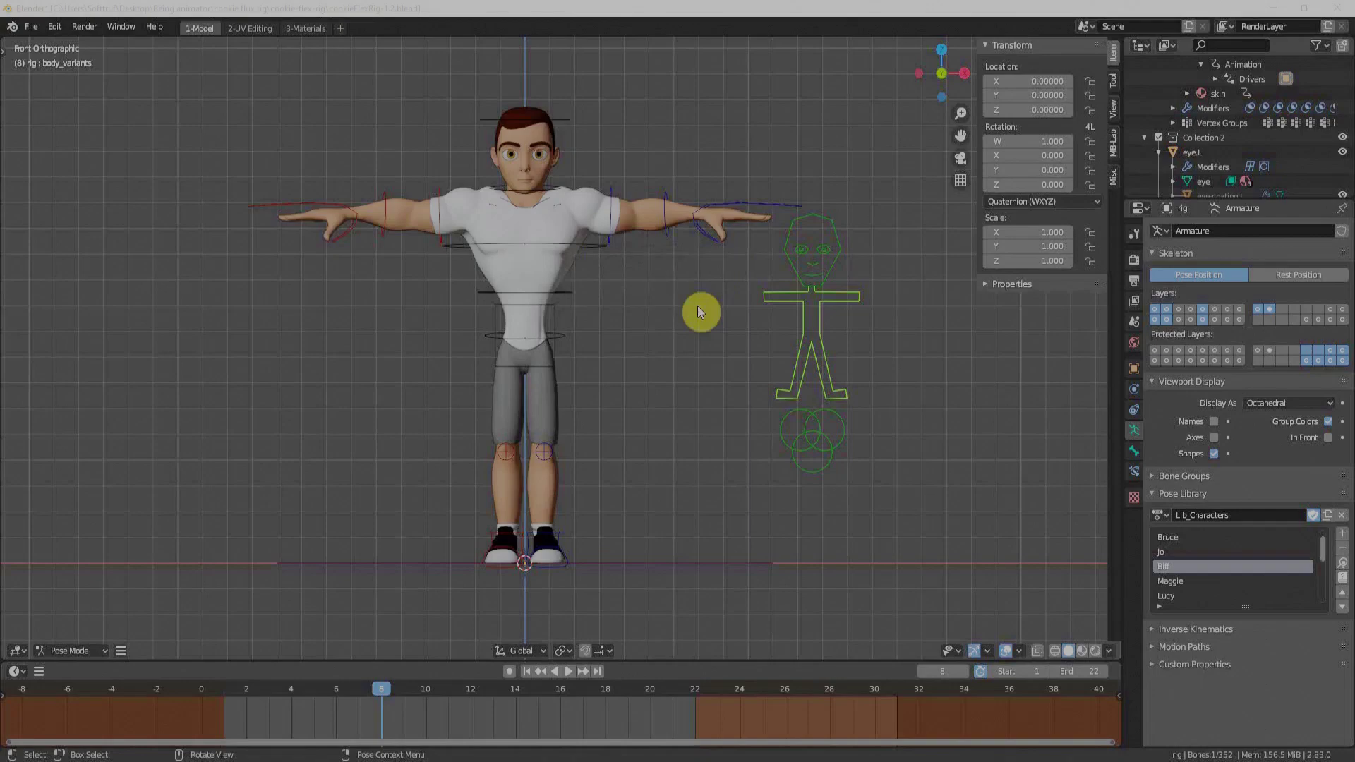
Raise the Cookie Flex Rig character's left foot by moving its IK foot control
scroll(351, 308, down, 2)
middle_drag(393, 297, 473, 511)
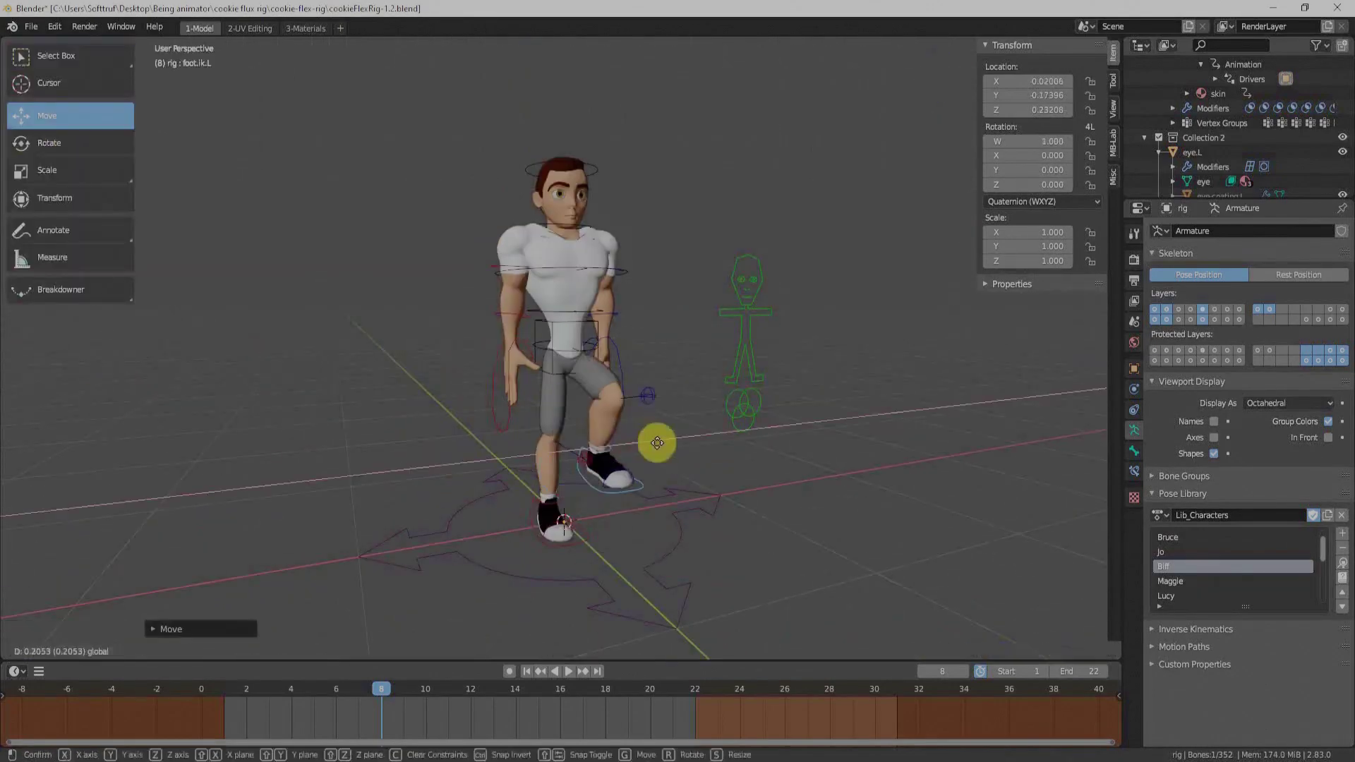
click(508, 310)
middle_drag(509, 310, 656, 396)
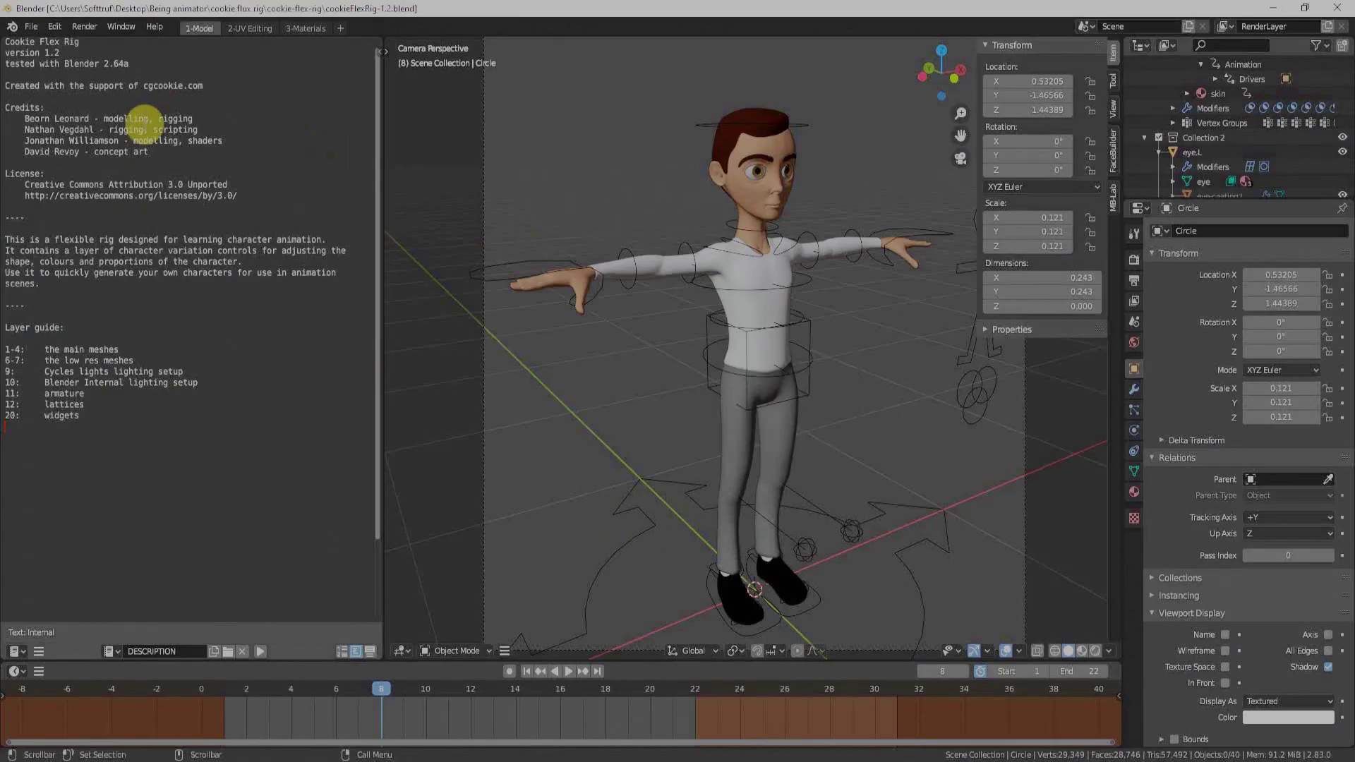
Select the Cookie Flex Rig in front view, enter Pose Mode, show its rig layers and select the body-shaped variation control
scroll(911, 460, down, 2)
key(KP_1)
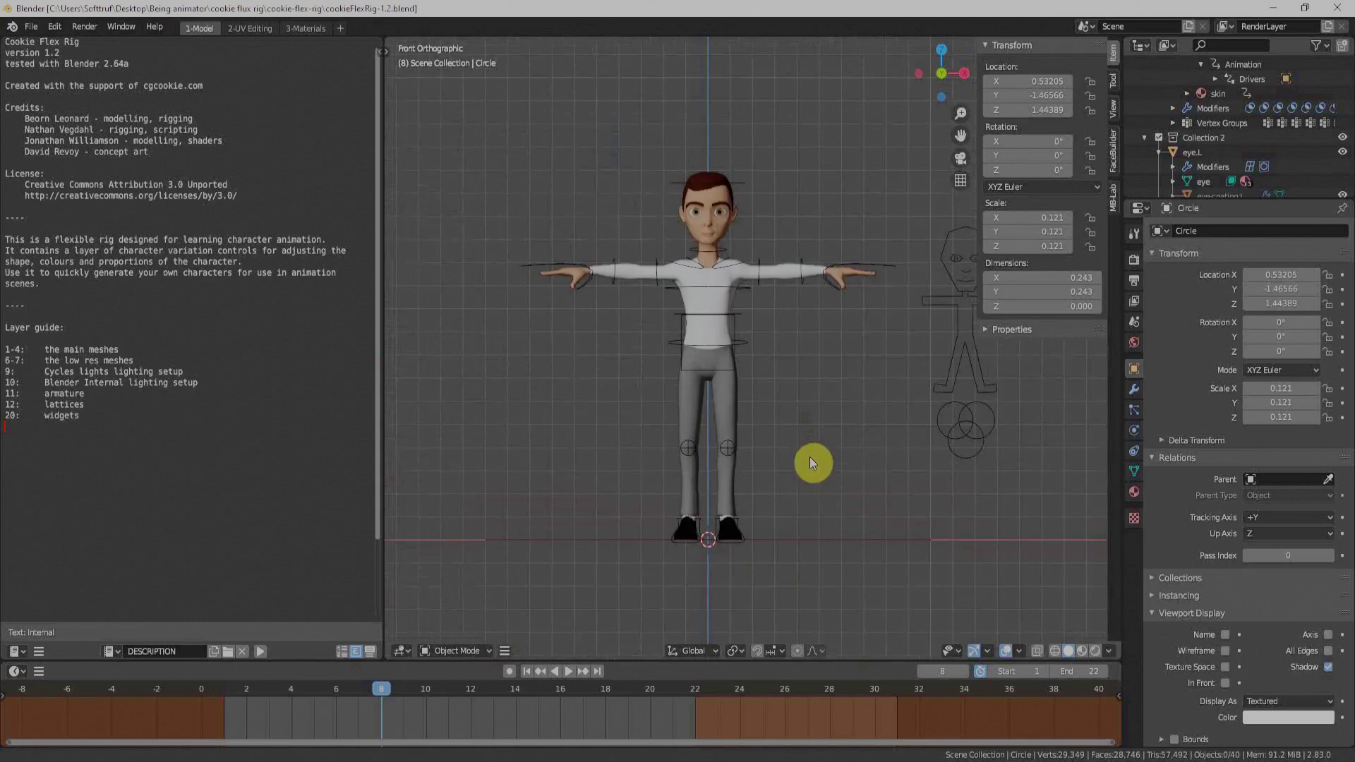
click(962, 350)
key(ctrl+Tab)
click(1114, 185)
click(949, 319)
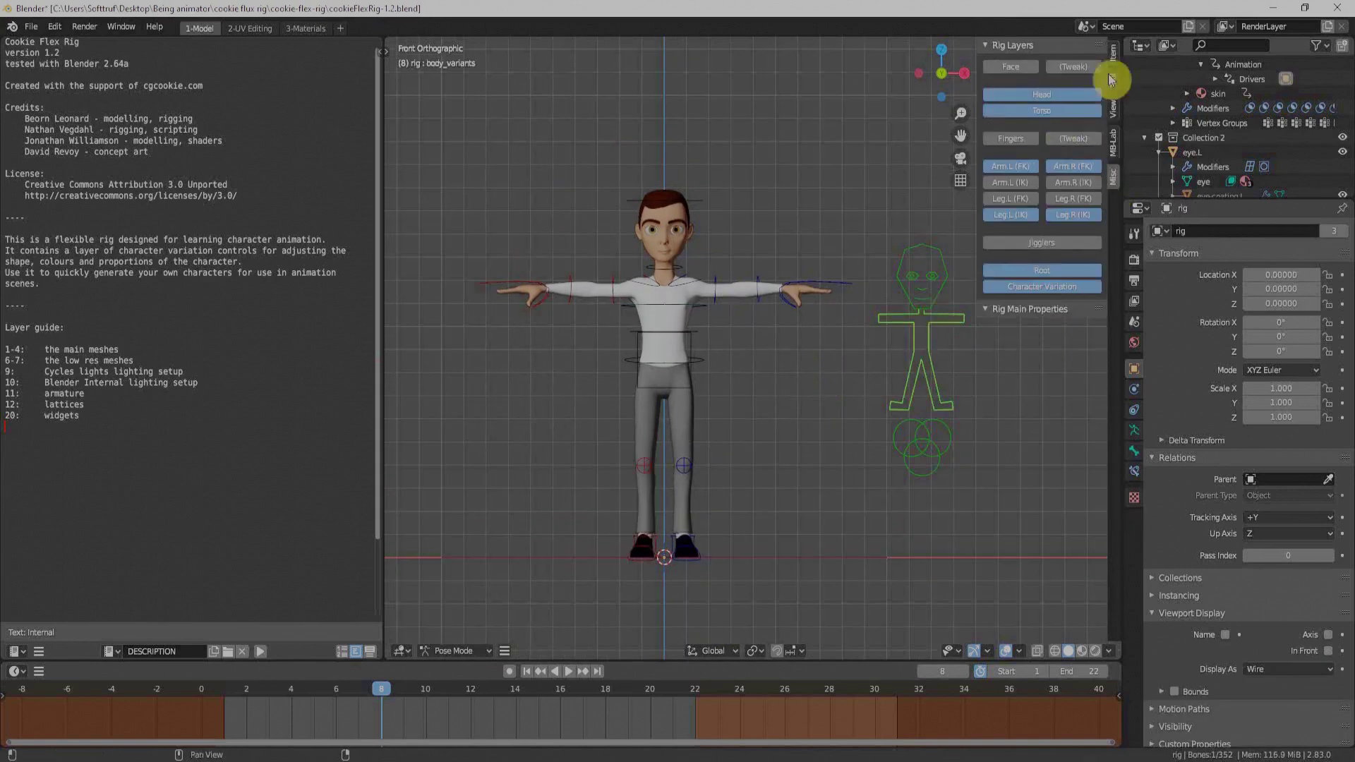
Set the body variation control's belly to 1.000, clothes to 7 and height to 0.790
click(1113, 57)
scroll(1024, 416, down, 5)
scroll(1052, 353, up, 5)
drag(1058, 315, 1098, 315)
click(1095, 389)
scroll(1050, 461, down, 4)
drag(1059, 504, 1044, 504)
scroll(1057, 519, down, 3)
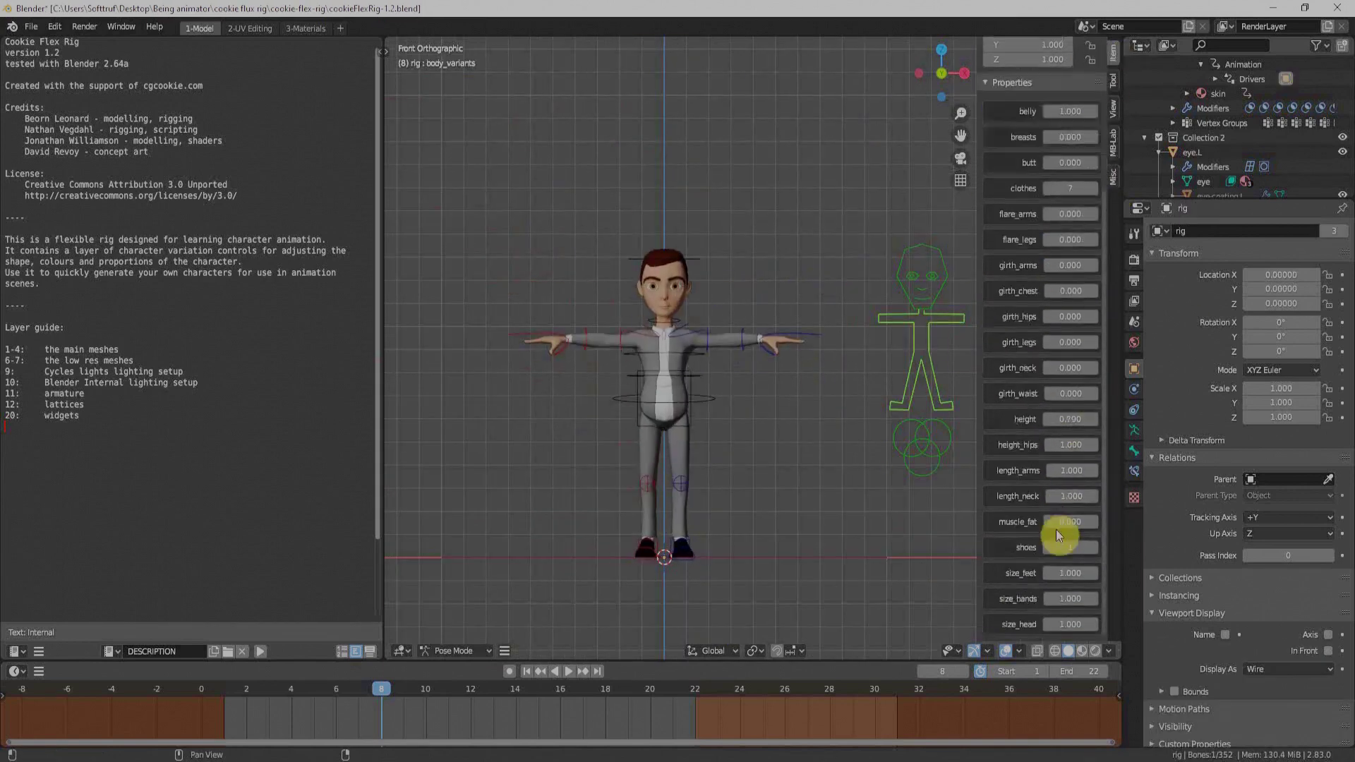
Select the face variation control and set skull to 1.000 and hair to 2
scroll(1056, 531, up, 7)
click(968, 257)
scroll(671, 288, up, 5)
shift+middle_drag(837, 316, 837, 287)
scroll(1062, 565, down, 4)
drag(1063, 621, 1098, 621)
drag(1064, 497, 1080, 496)
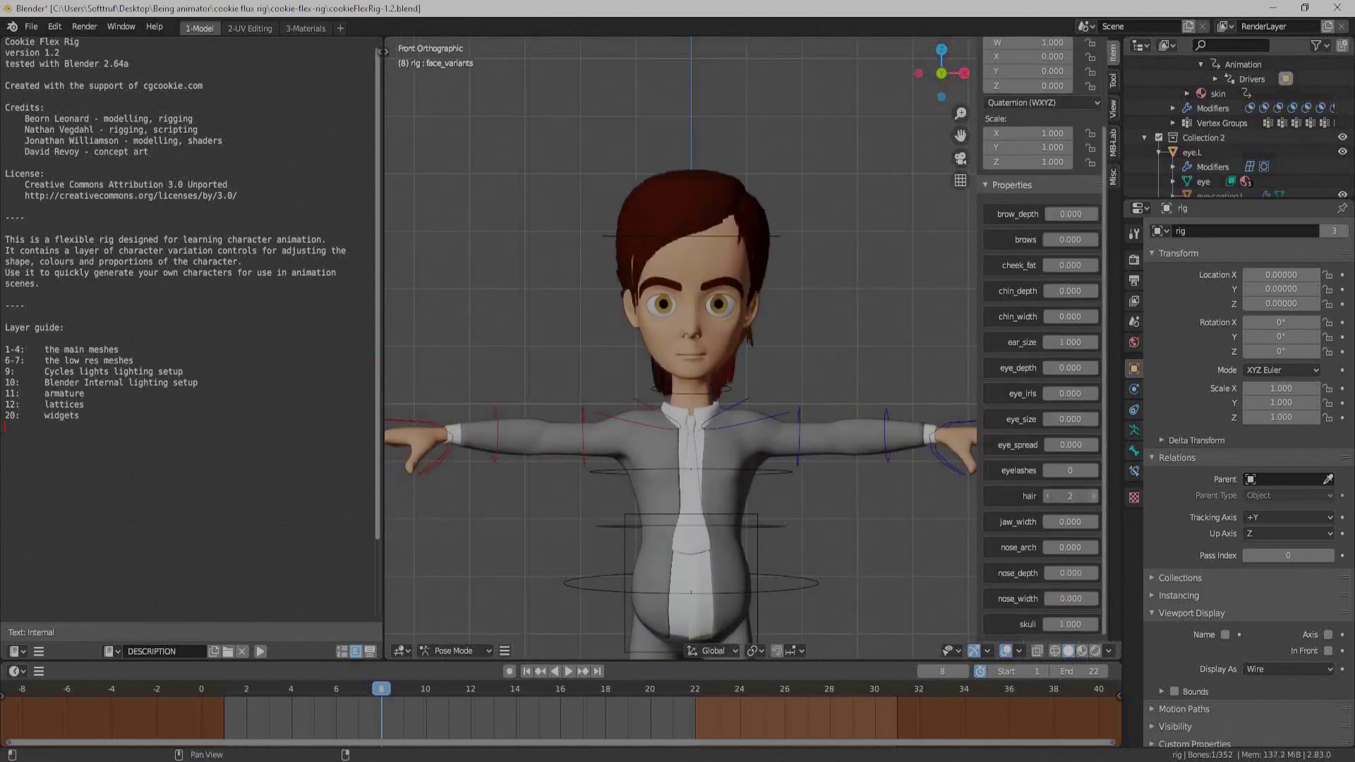
Select the three-circle colours control and raise clothes2_s to turn the character's suit teal
scroll(823, 353, down, 5)
click(823, 356)
scroll(1074, 496, up, 3)
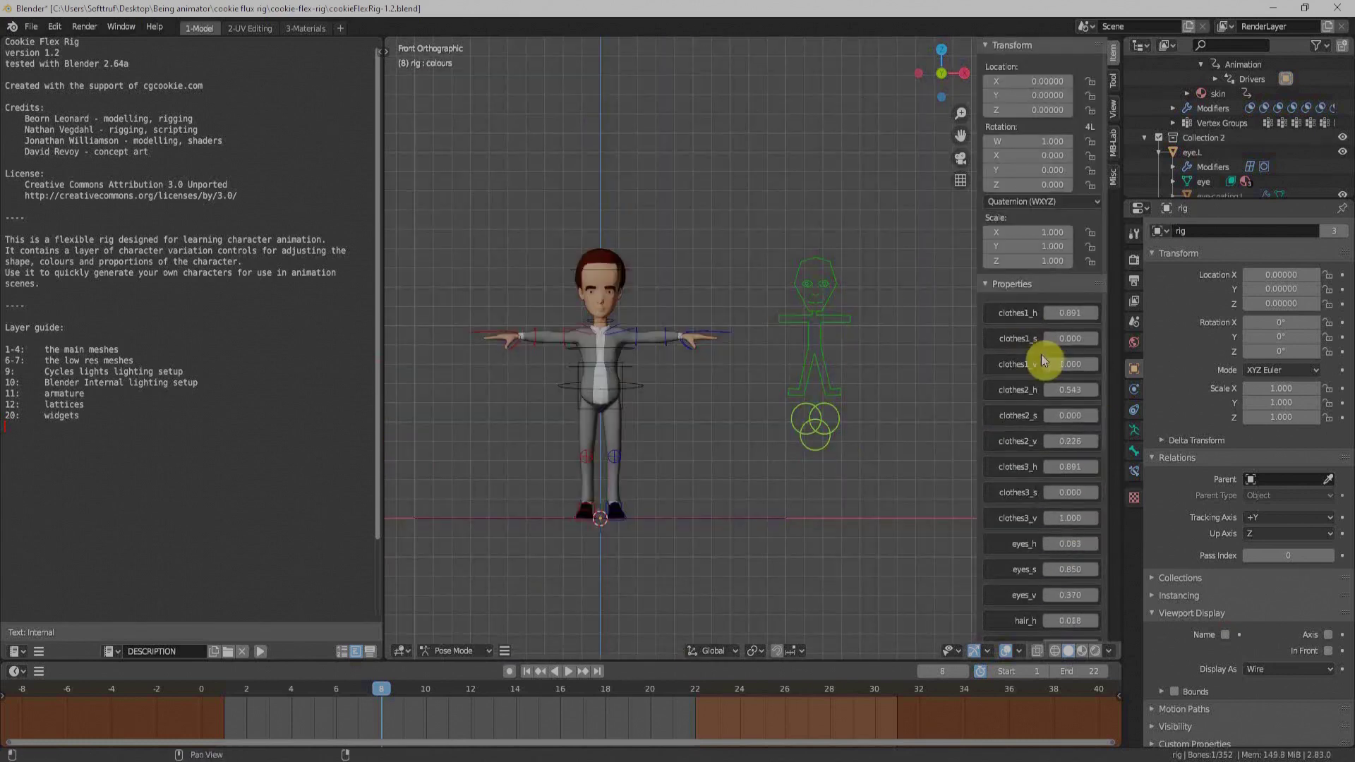
drag(1059, 415, 1098, 415)
Select the body variation control and apply the Jo character preset from the Lib_Characters pose library
click(816, 343)
click(1135, 430)
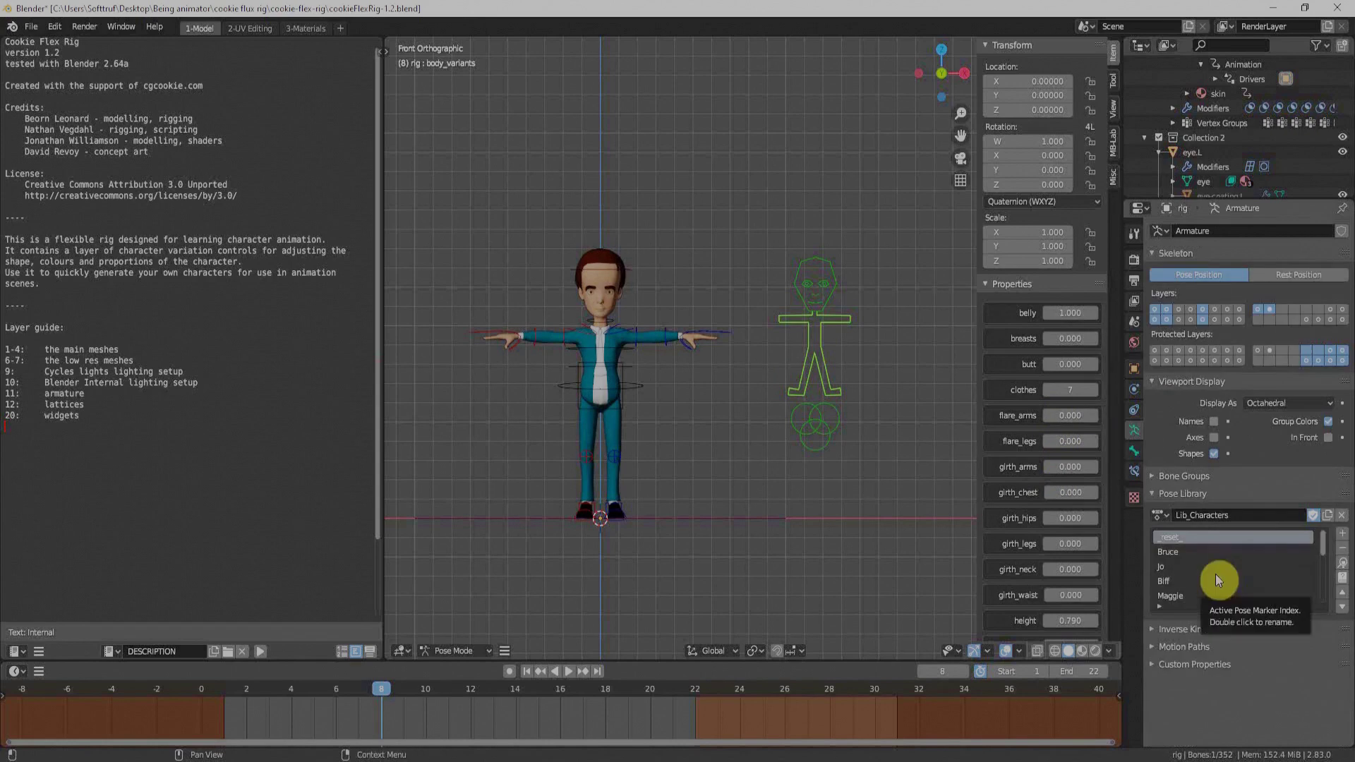
click(1171, 566)
click(1342, 563)
Browse the character presets in the pose library and apply Bob
scroll(1232, 570, down, 10)
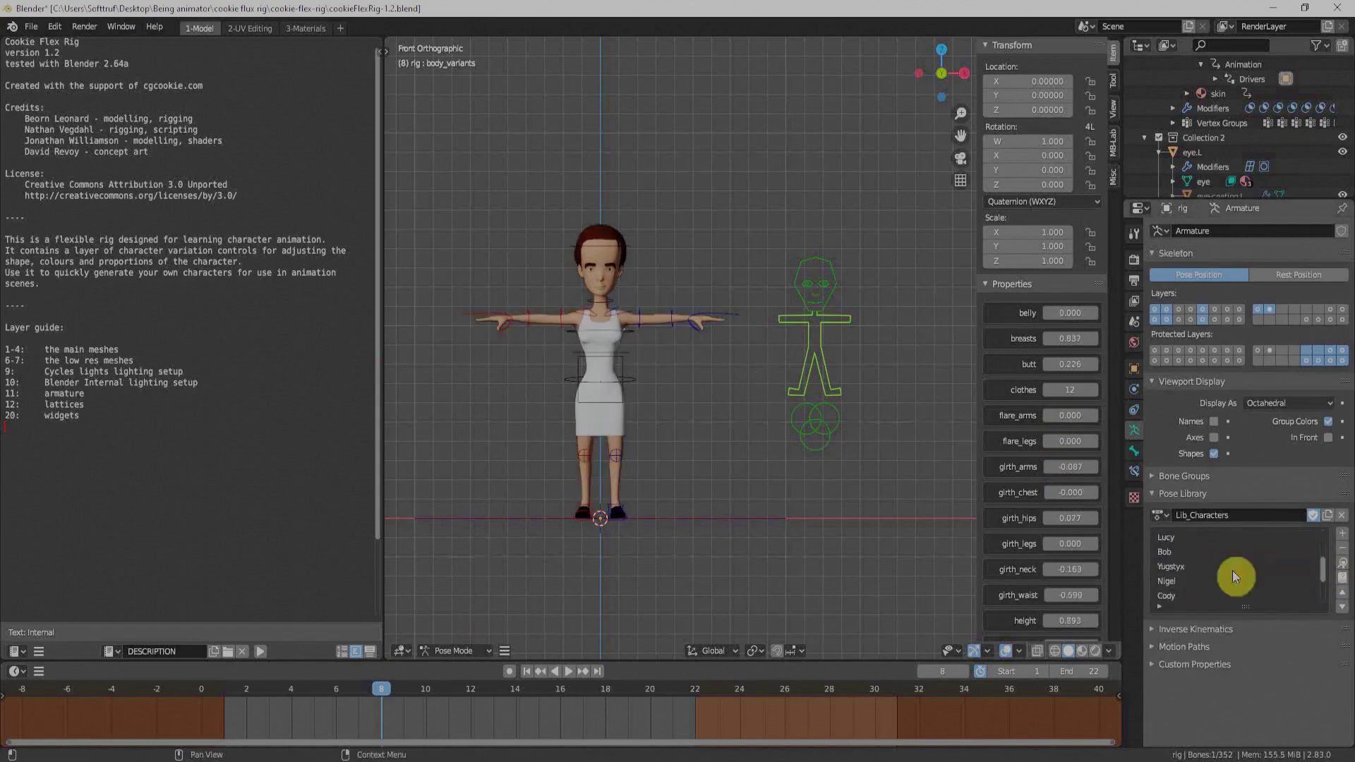
scroll(1171, 600, up, 5)
click(1172, 552)
click(1343, 563)
scroll(959, 202, down, 2)
Show the rig's face and face tweak controls and frame the character's head
click(1113, 176)
click(1011, 67)
click(1074, 67)
scroll(705, 346, up, 4)
shift+middle_drag(706, 346, 865, 495)
scroll(777, 452, up, 9)
Pull the character's left mouth corner outward and reshape the right eyebrow with its face controls
drag(649, 461, 676, 472)
drag(604, 334, 604, 266)
drag(547, 338, 536, 364)
Show the finger and finger tweak controls and rotate the left index finger to bend downward
click(1012, 140)
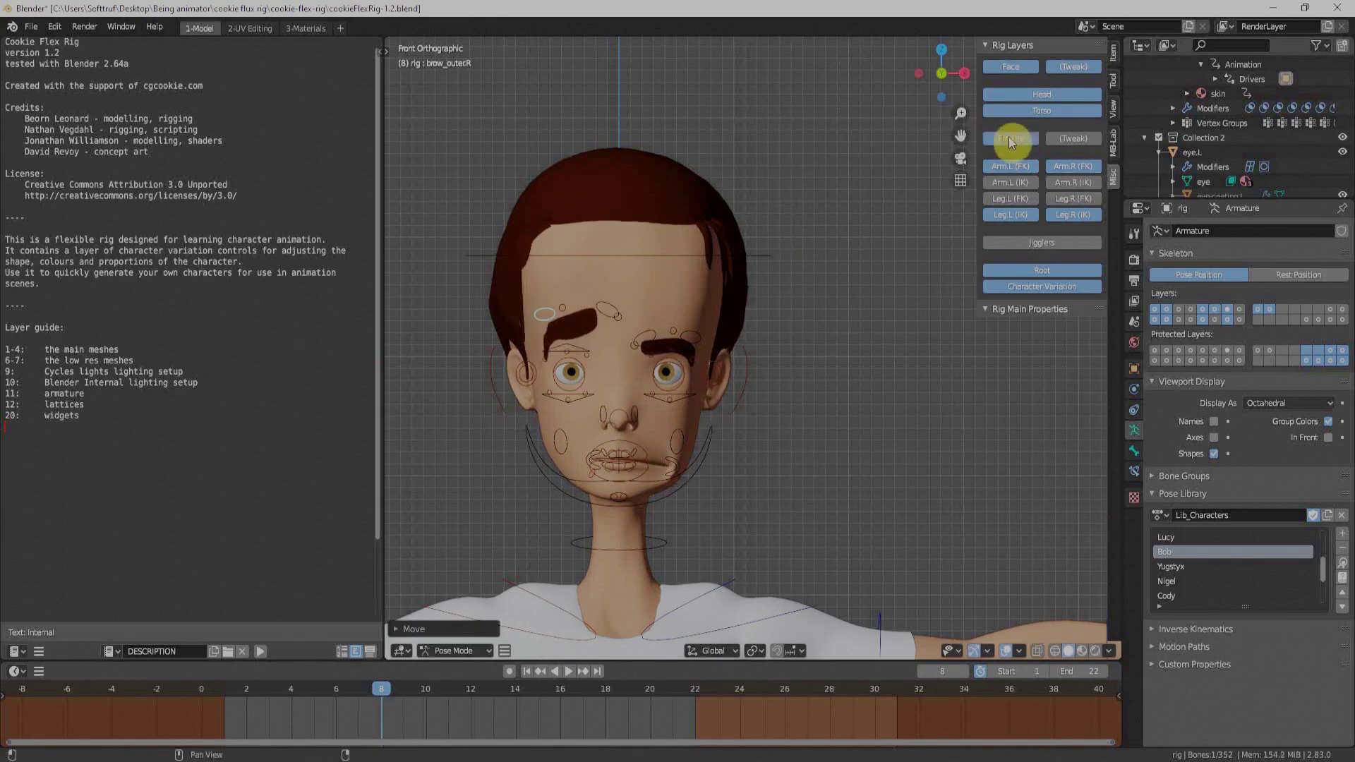
shift+middle_drag(917, 396, 565, 339)
middle_drag(872, 444, 803, 441)
key(KP_1)
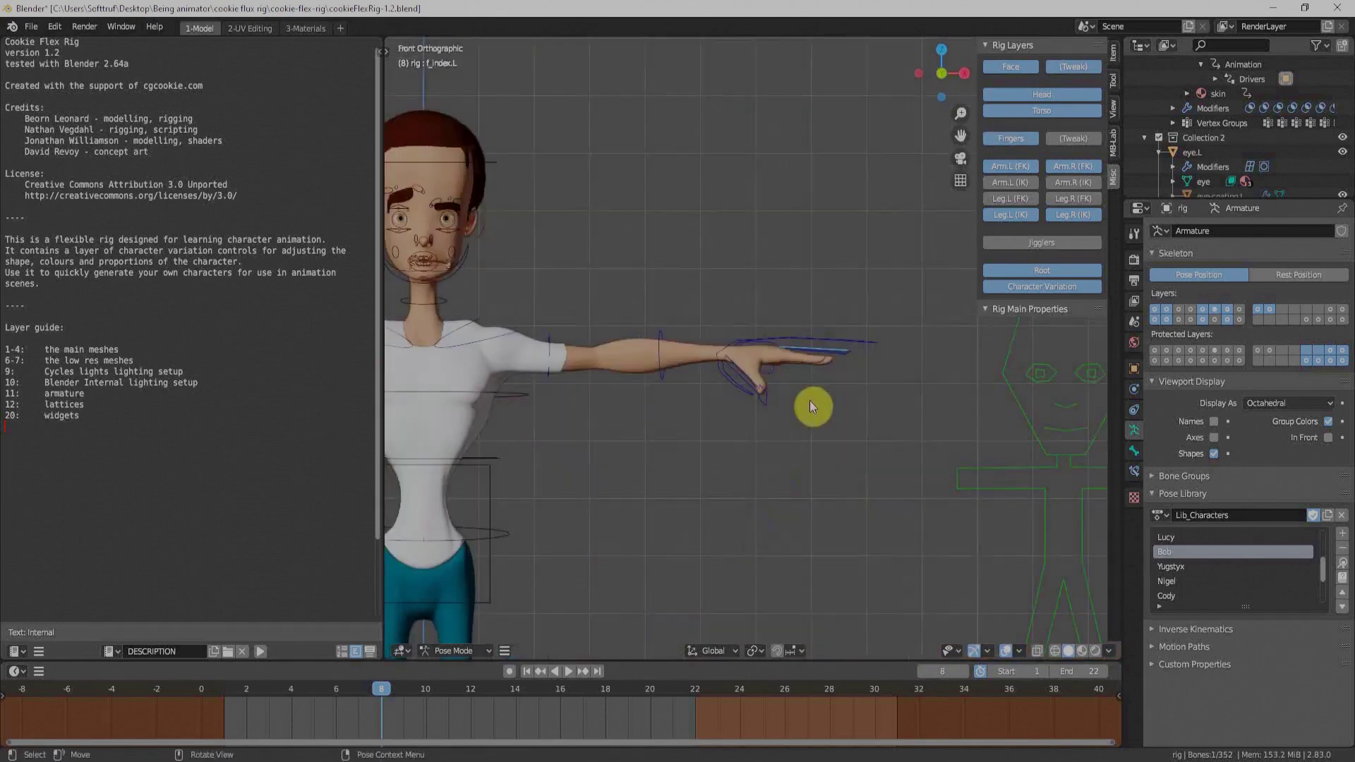
key(r)
click(766, 409)
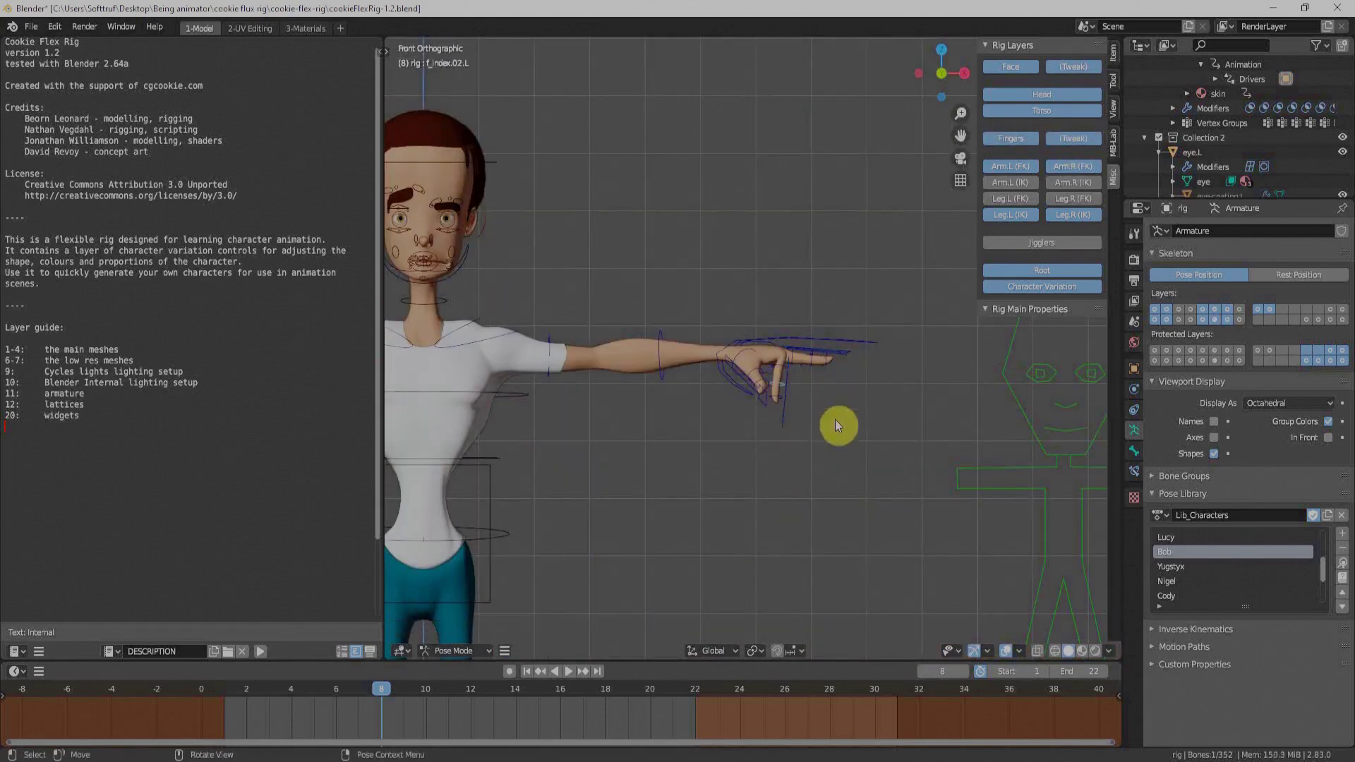
Show the rig's jiggler controls, select the belly jiggler and move the left chest jiggler
scroll(807, 361, down, 3)
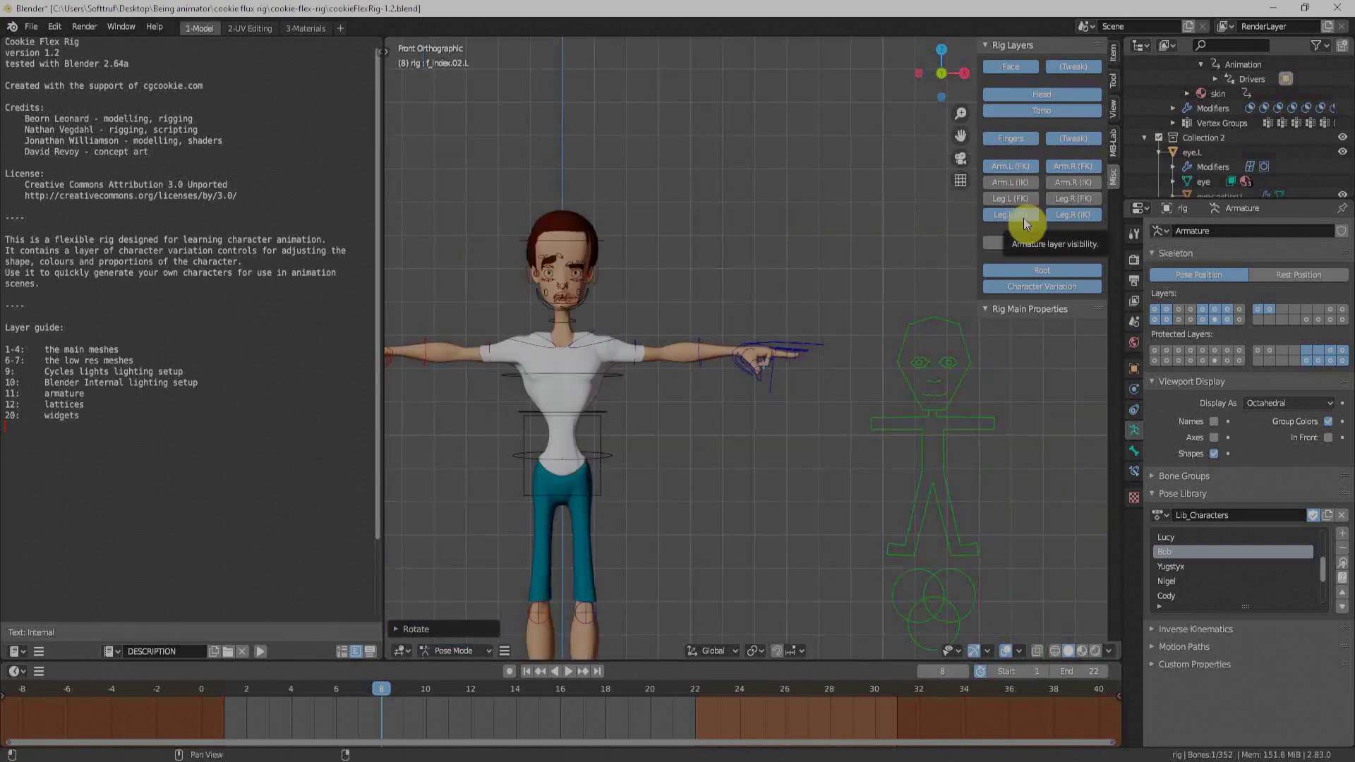
click(1014, 243)
click(564, 442)
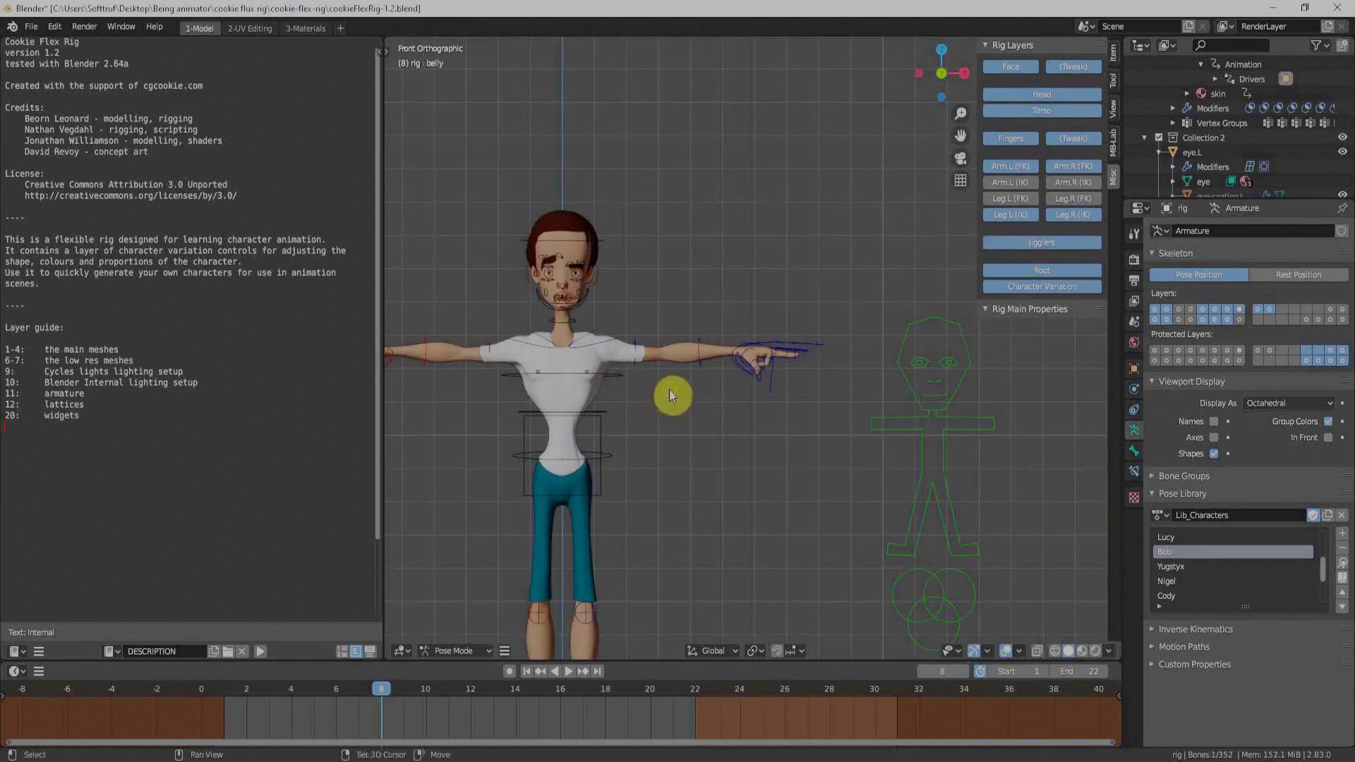
scroll(669, 390, up, 3)
shift+middle_drag(669, 389, 832, 362)
click(697, 328)
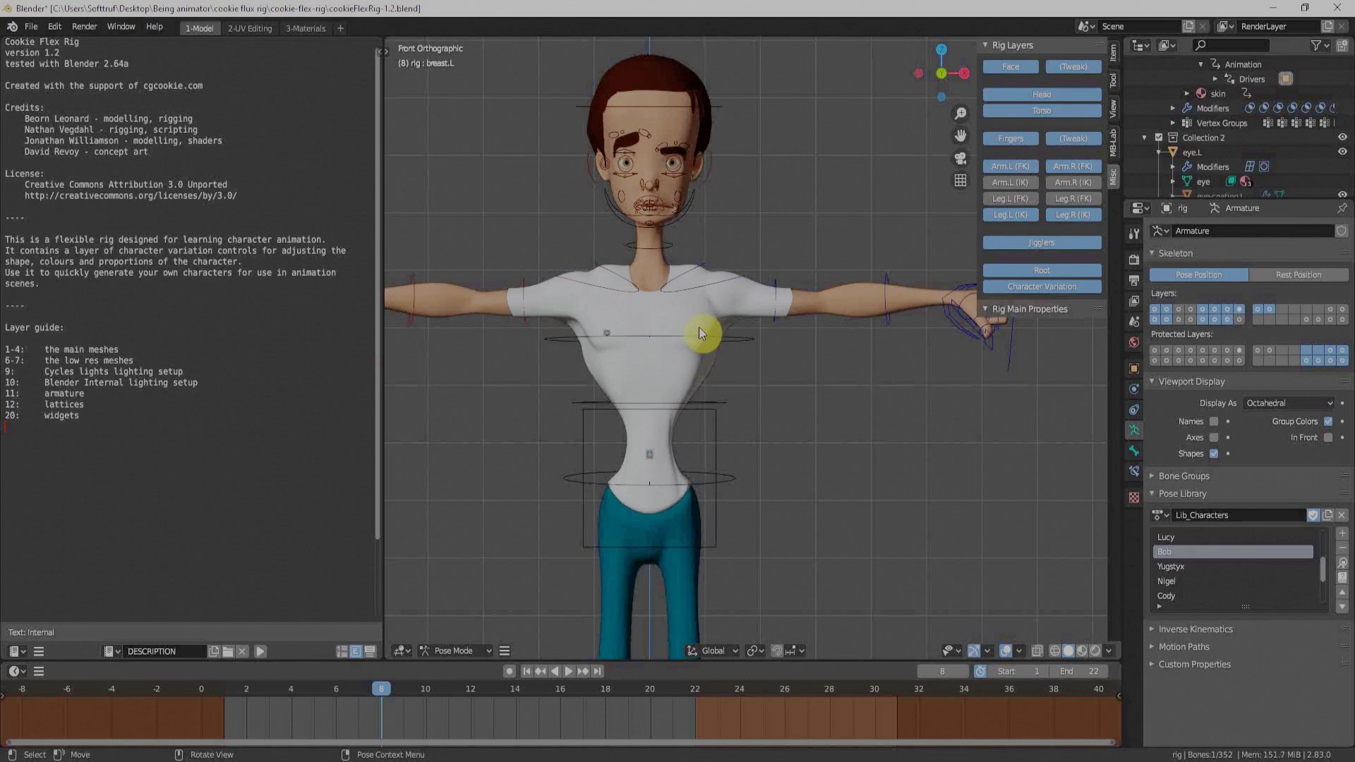
key(g)
click(758, 329)
Reopen the variation control's properties and lower the character's height value
scroll(758, 328, down, 4)
click(1114, 54)
click(1002, 405)
scroll(729, 395, down, 2)
middle_drag(717, 378, 848, 473)
key(KP_1)
scroll(1070, 419, down, 7)
drag(1070, 420, 1039, 419)
scroll(1043, 353, up, 4)
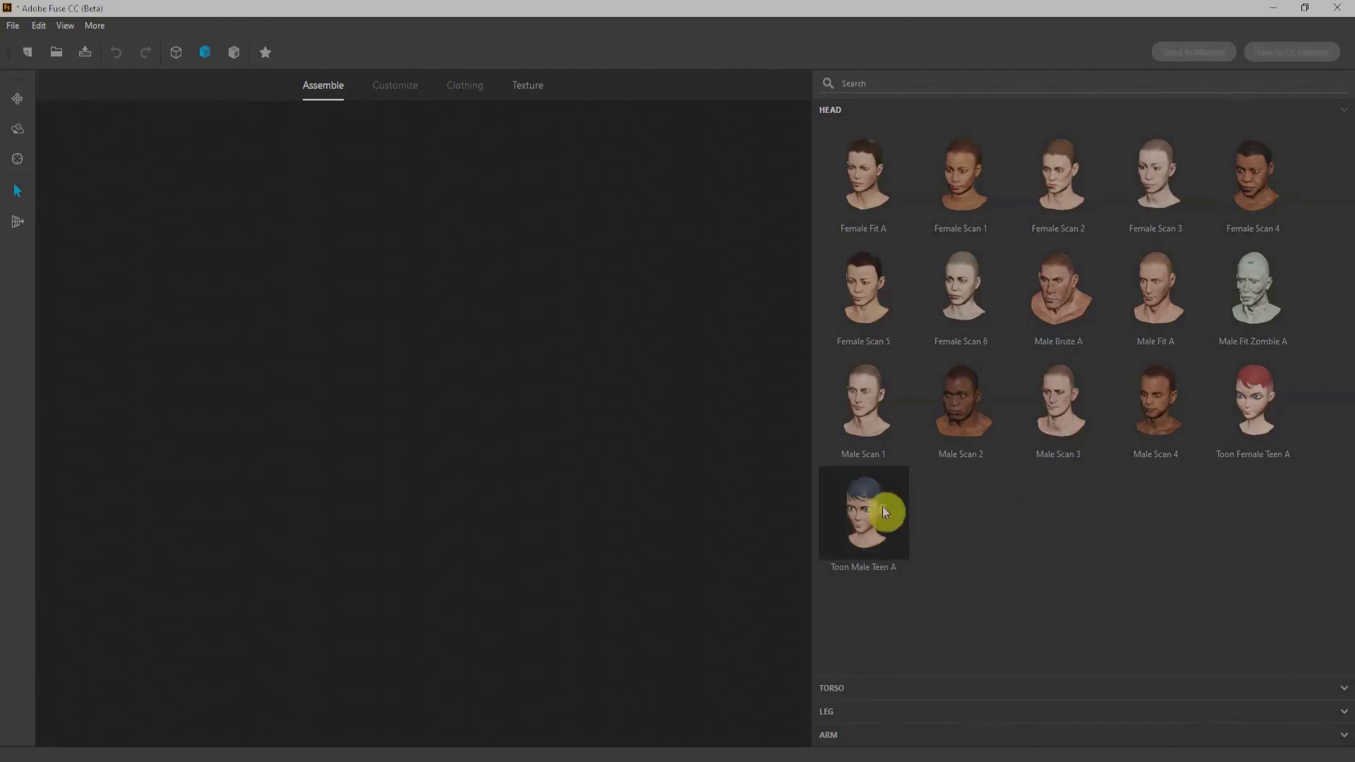
Switch to Adobe Fuse and assemble a character from the Toon Male Teen A head with matching torso, legs and arms
click(879, 518)
click(863, 178)
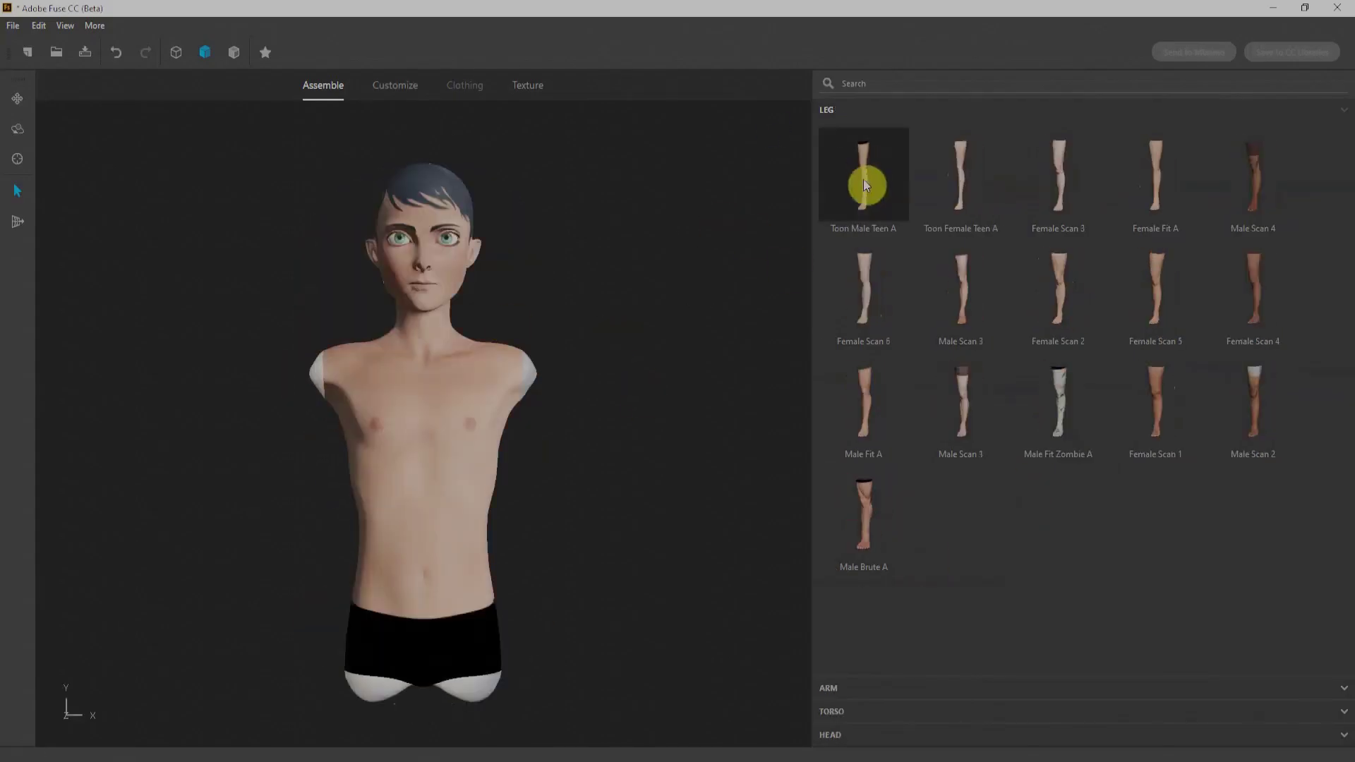
click(865, 185)
Set the torso's Stomach Down / Up to 58 and lengthen the character's arms
click(420, 380)
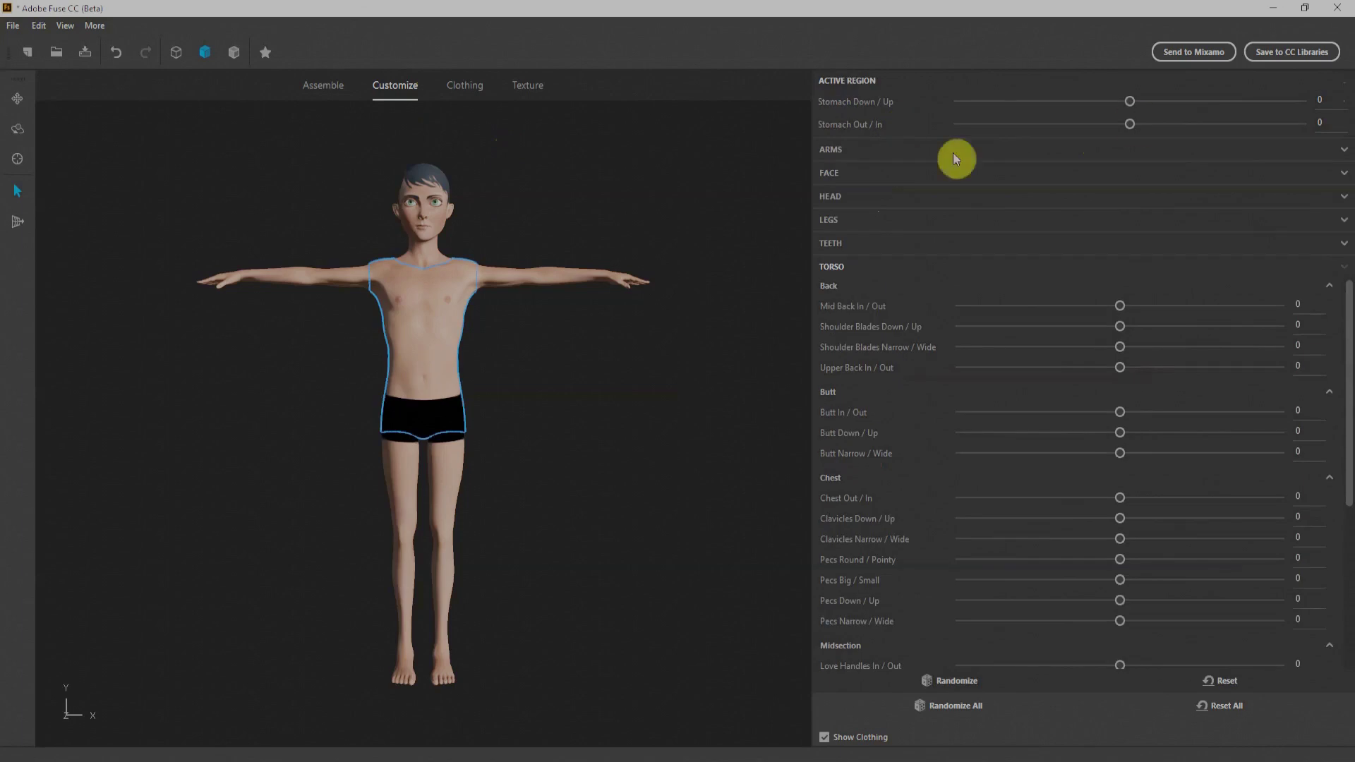
drag(1116, 104, 1230, 102)
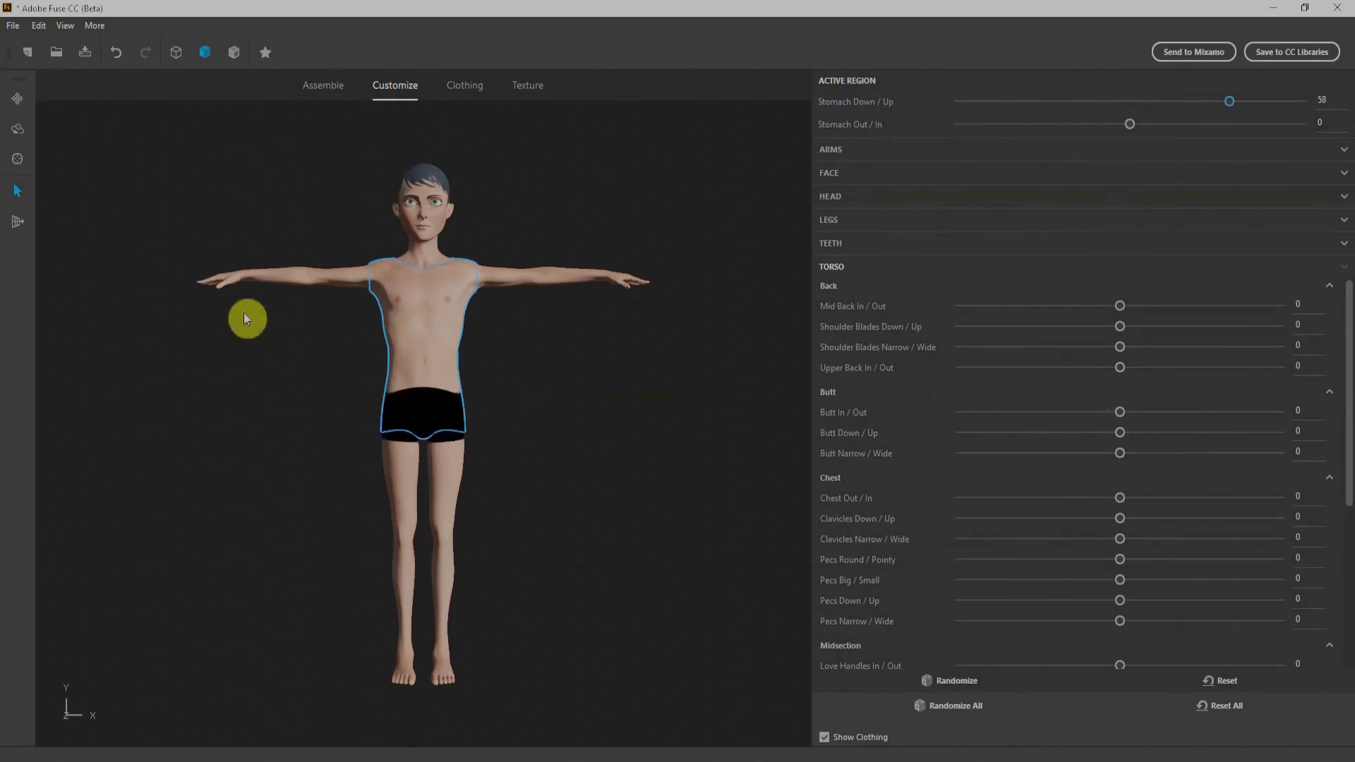
click(509, 274)
drag(1131, 102, 1221, 102)
drag(1130, 125, 1049, 126)
drag(1120, 254, 1208, 256)
Adjust the character's legs and set the head's Brows Mid Forward / Back to 34
click(444, 487)
click(436, 217)
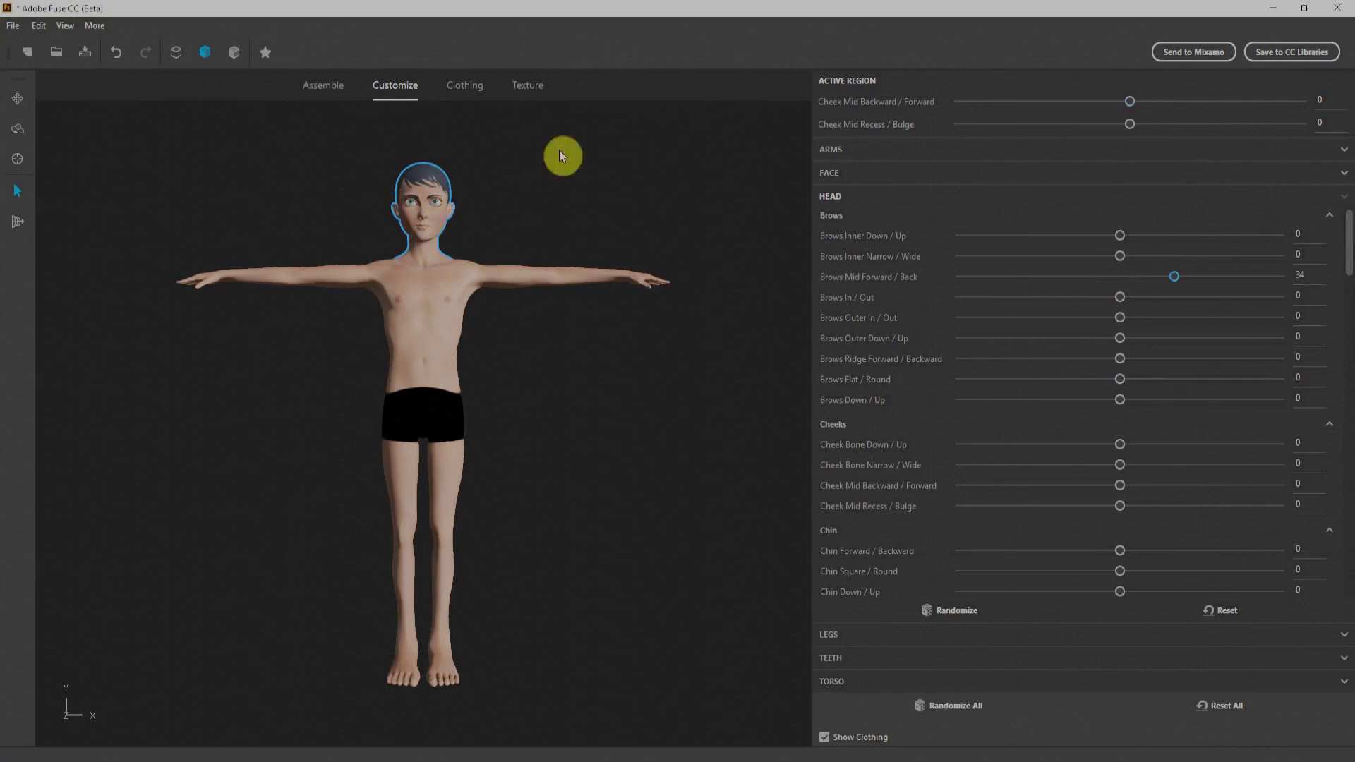
Dress the character in a closed leather jacket and long trousers
click(464, 84)
click(1270, 412)
click(862, 544)
click(1265, 205)
click(868, 568)
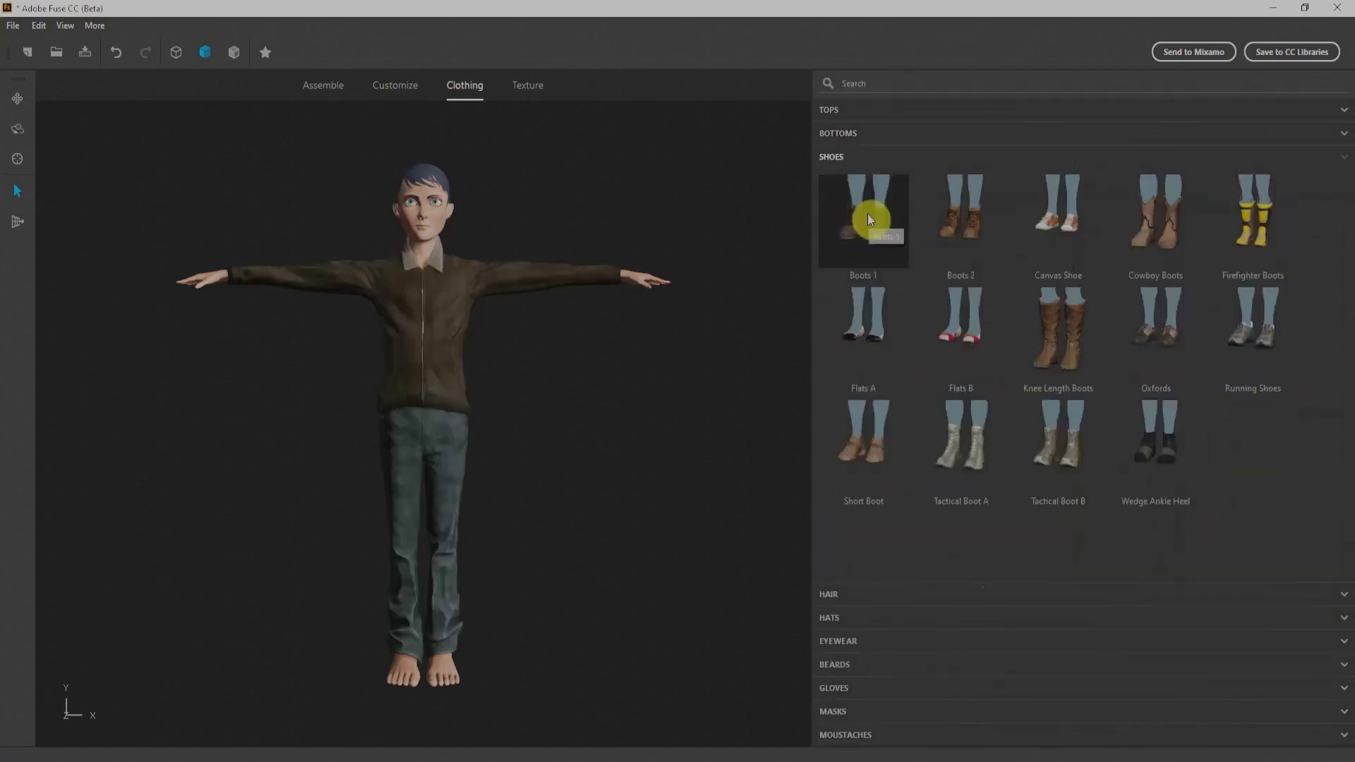
Put Boots 1 on the character and add a beard and the Surgical Mask
click(870, 219)
click(871, 705)
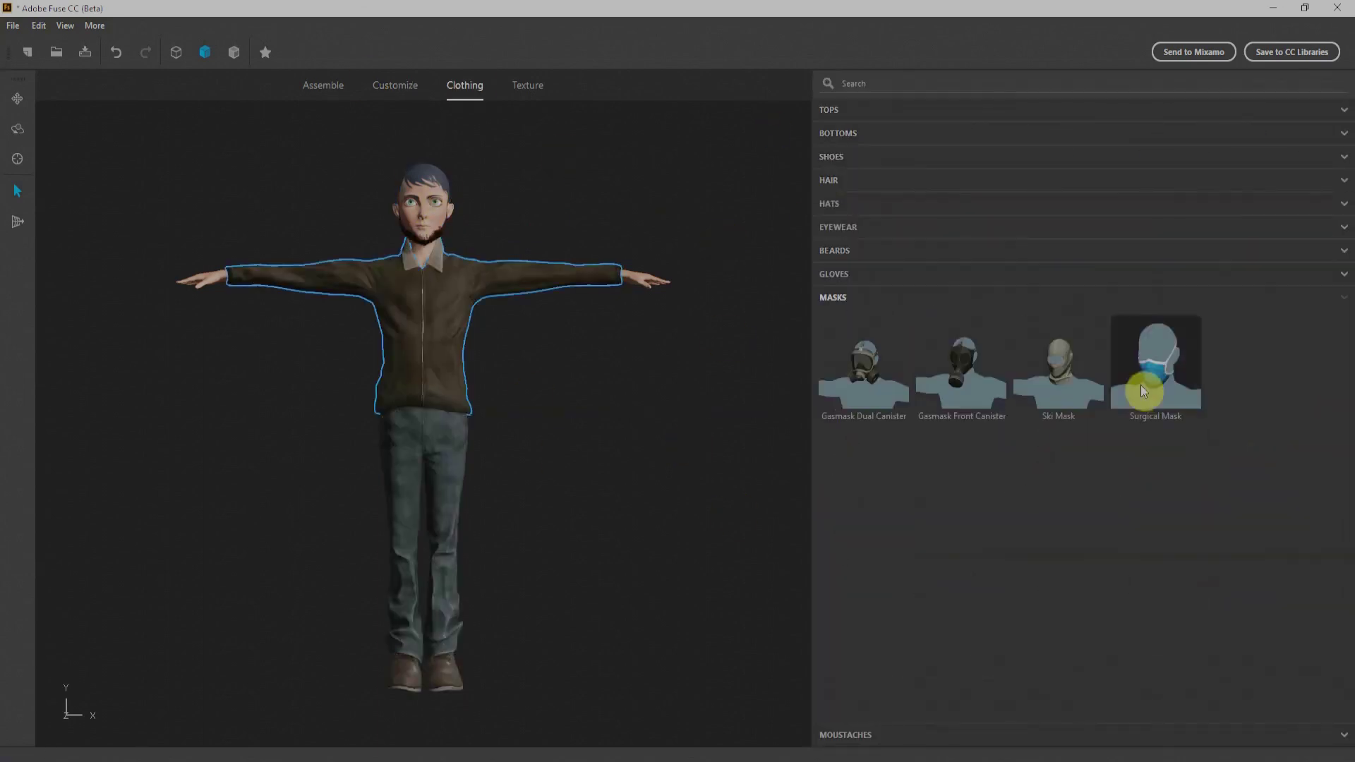
click(1163, 382)
Change the colour of the jacket's main synthetic leather fabric to navy blue
click(539, 85)
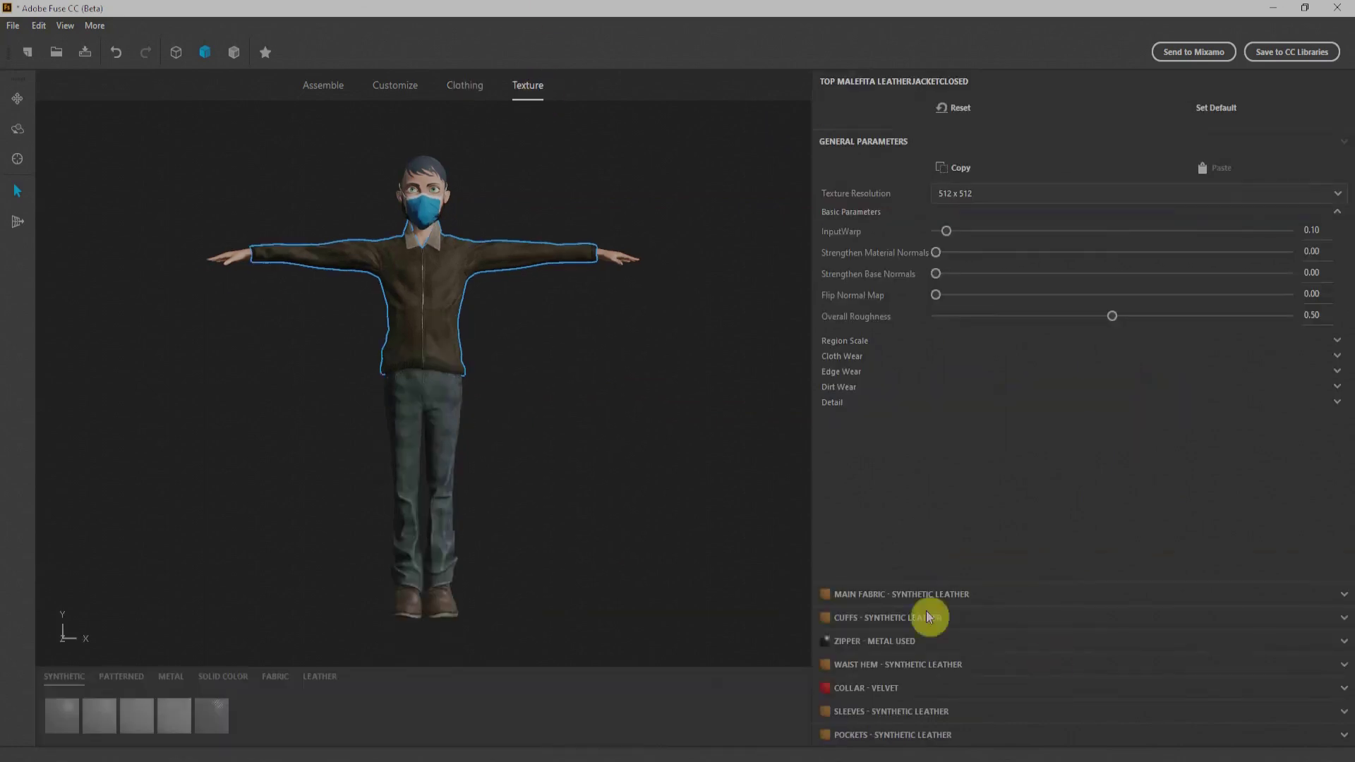
click(230, 44)
click(282, 279)
Save the character model and send it to Mixamo
click(12, 25)
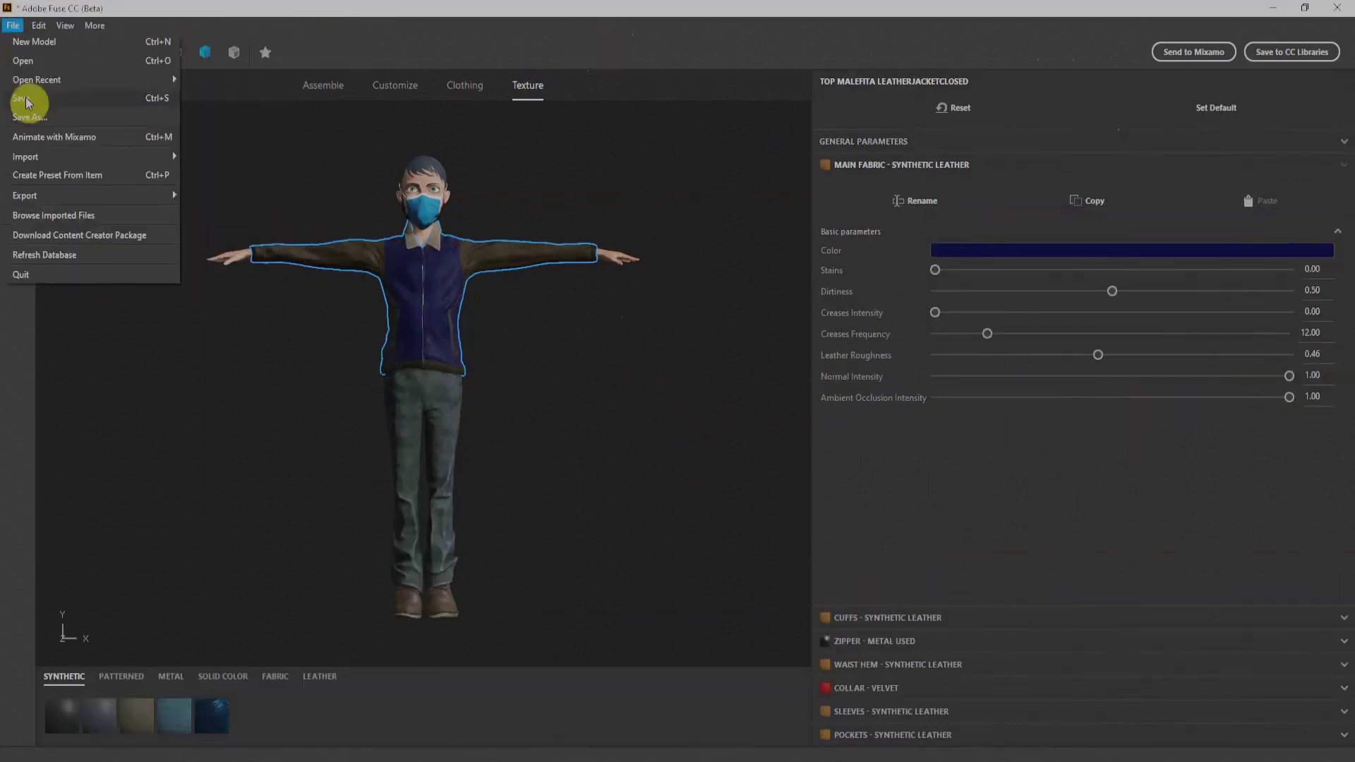
click(34, 99)
click(1193, 56)
click(616, 489)
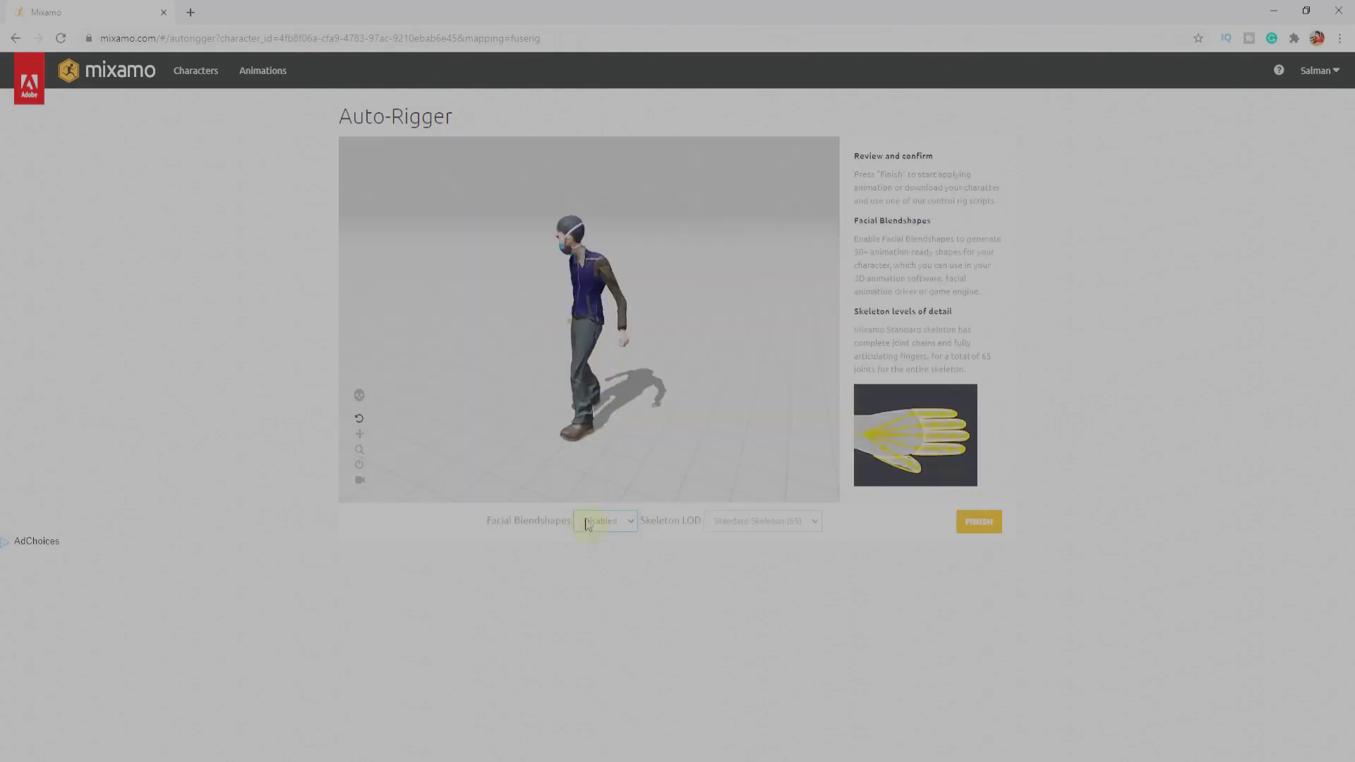
Finish the auto-rigging and proceed with the new character in place of the previous one
click(985, 525)
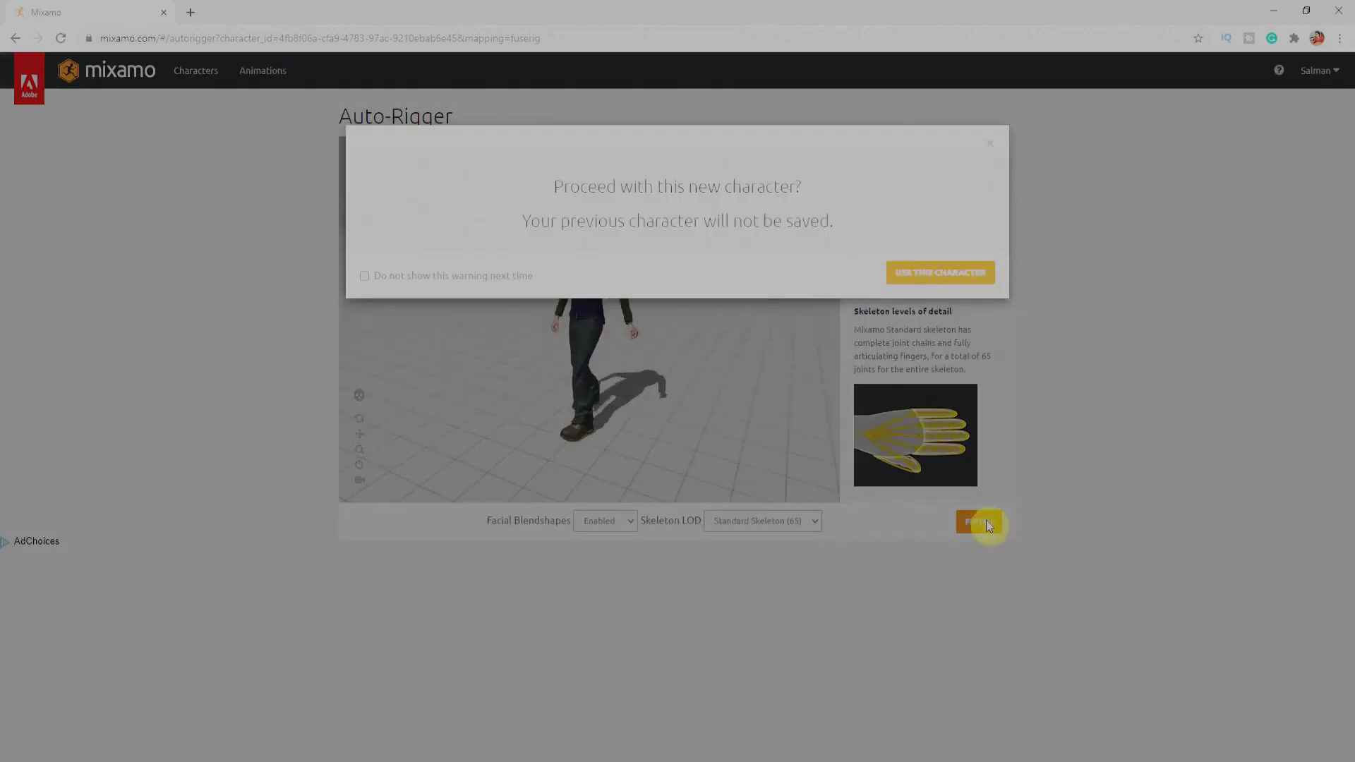
click(946, 280)
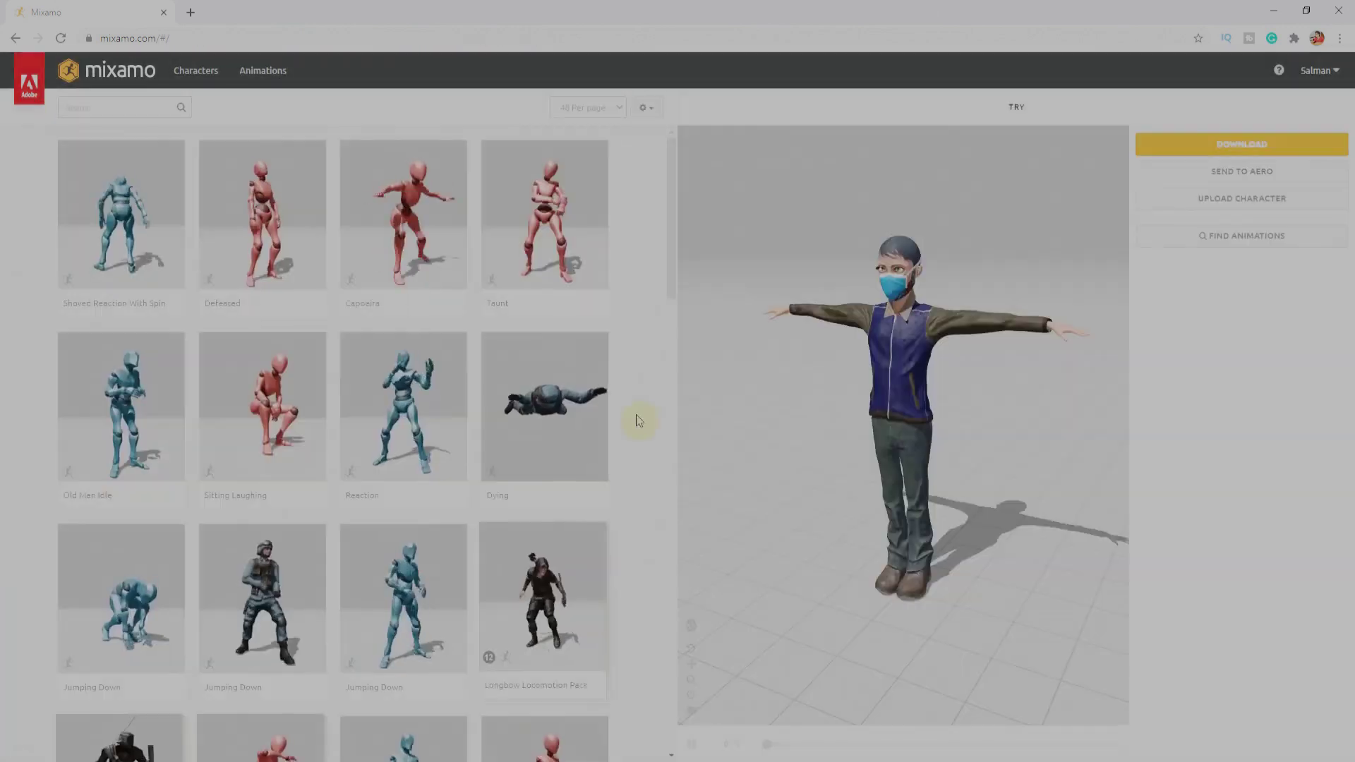
Apply the Hip Hop Dancing animation to the masked character and download the animated model
scroll(636, 414, down, 4)
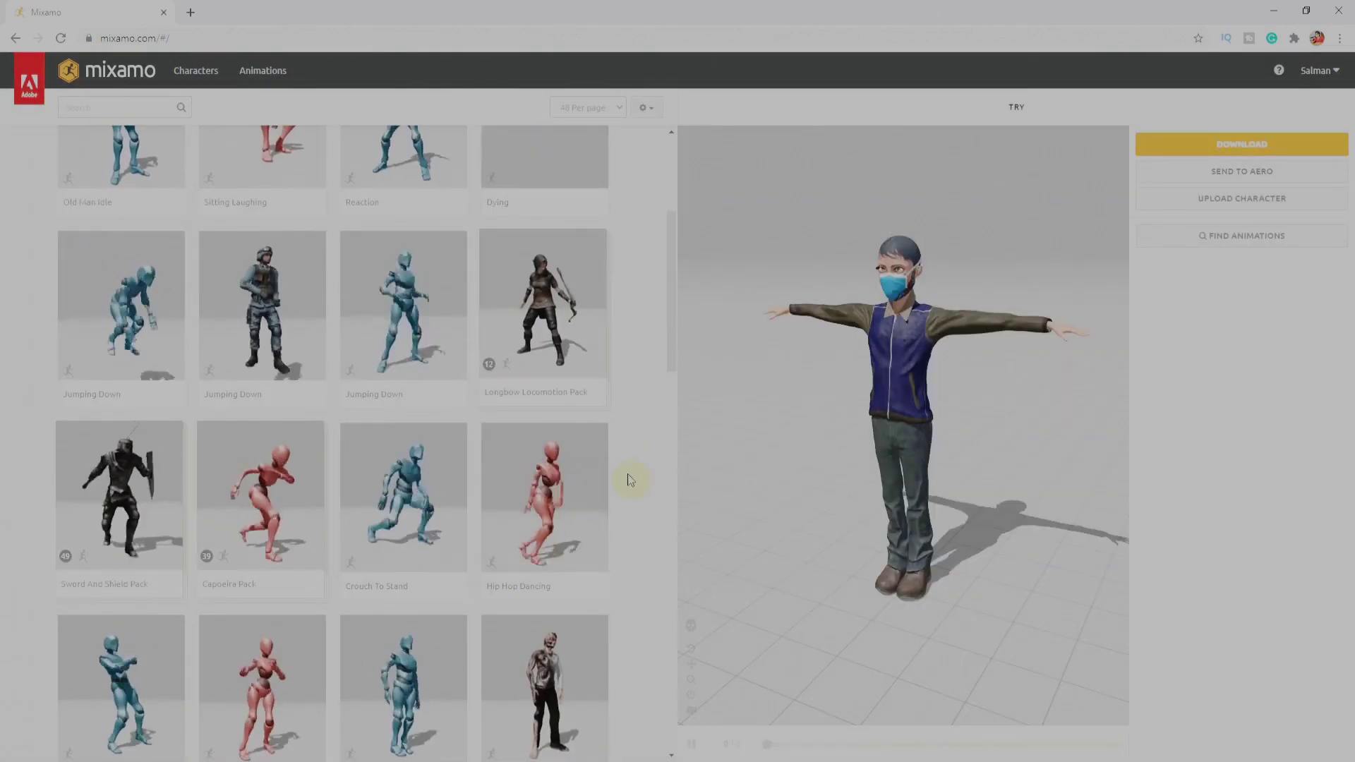
click(549, 501)
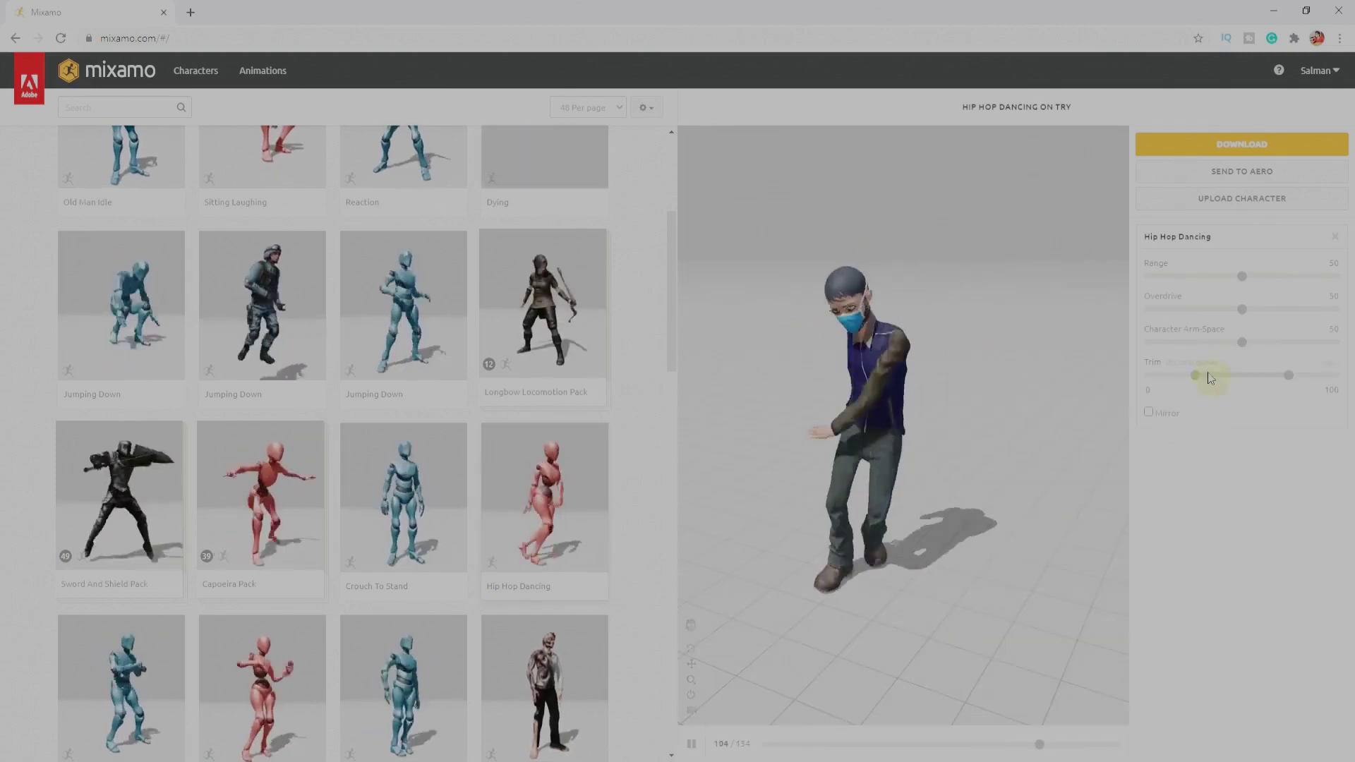
click(1242, 144)
click(871, 311)
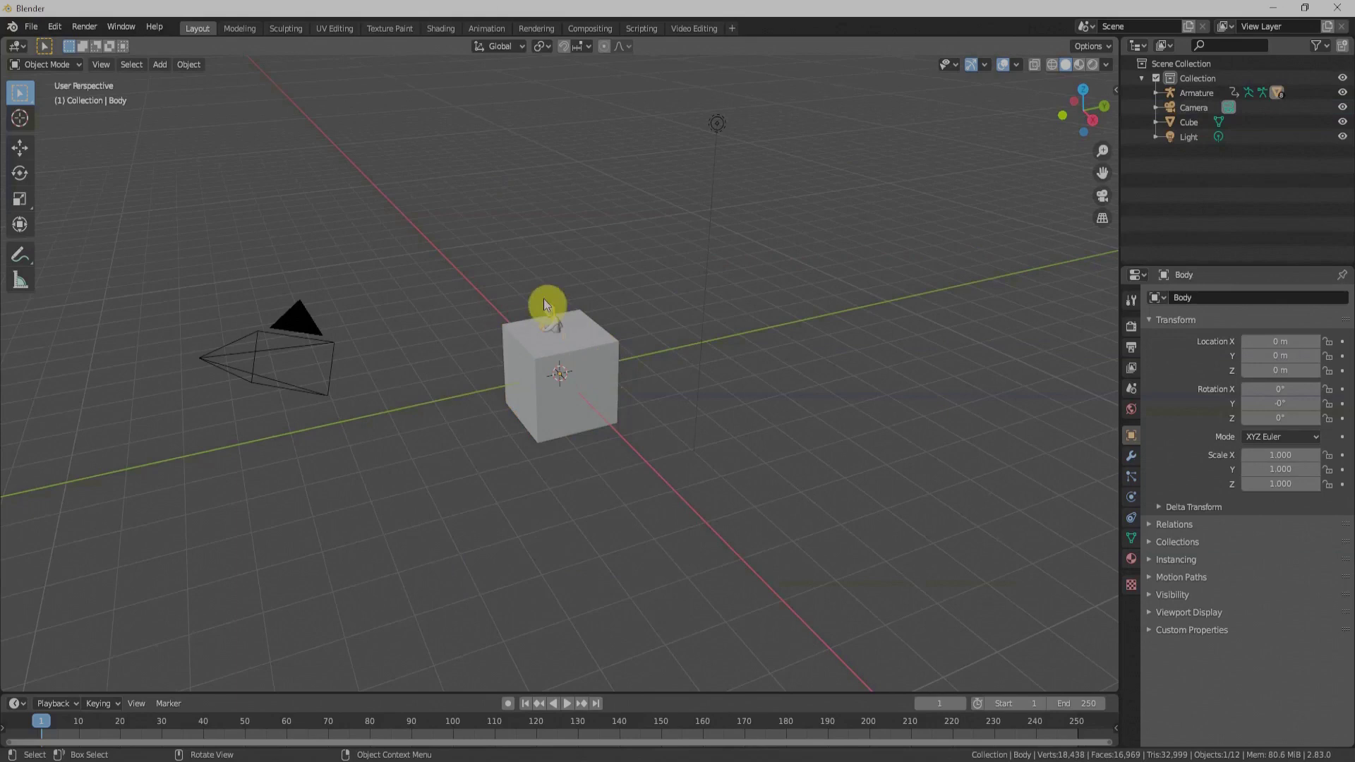
Switch to Blender, delete the default cube, and show the imported character in front view
key(Delete)
middle_drag(601, 344, 700, 479)
key(KP_1)
scroll(614, 423, up, 9)
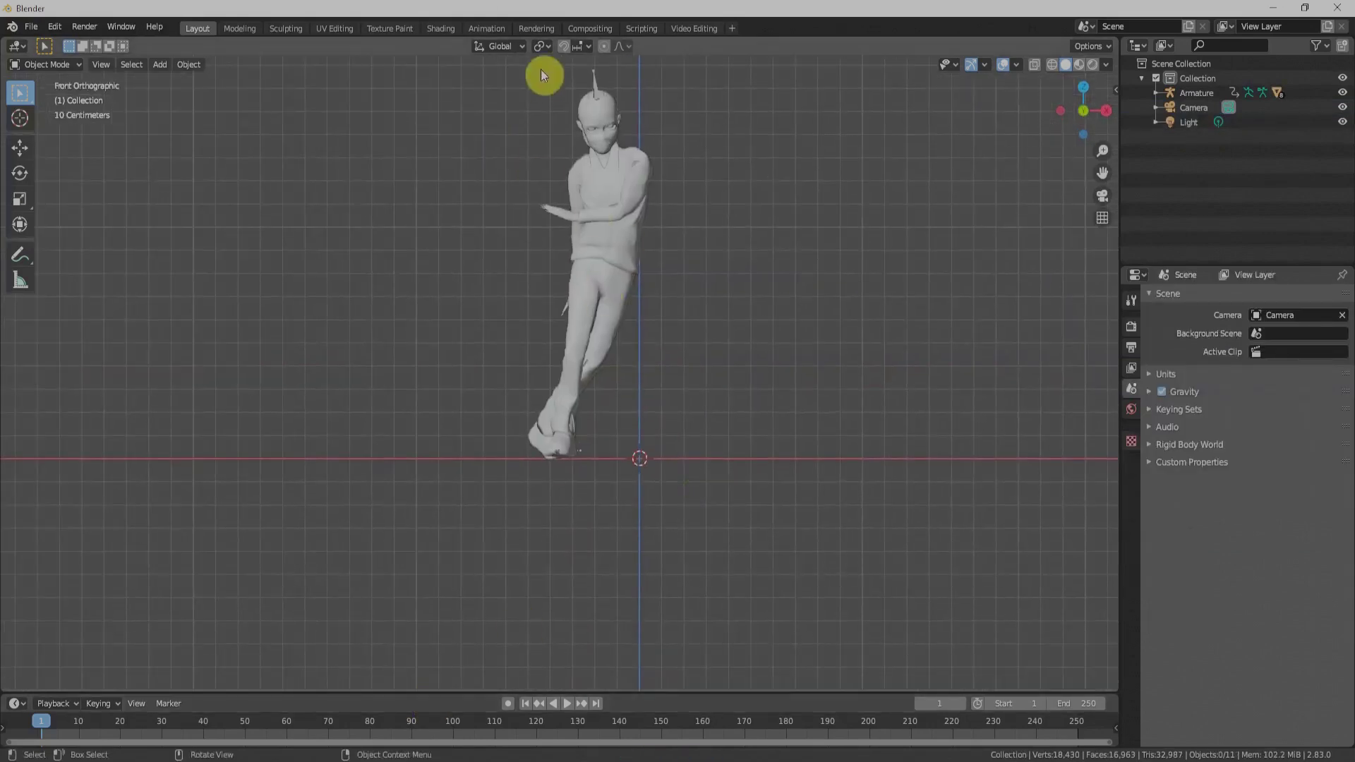
Select the character's armature, then play and scrub through its dance animation
click(594, 91)
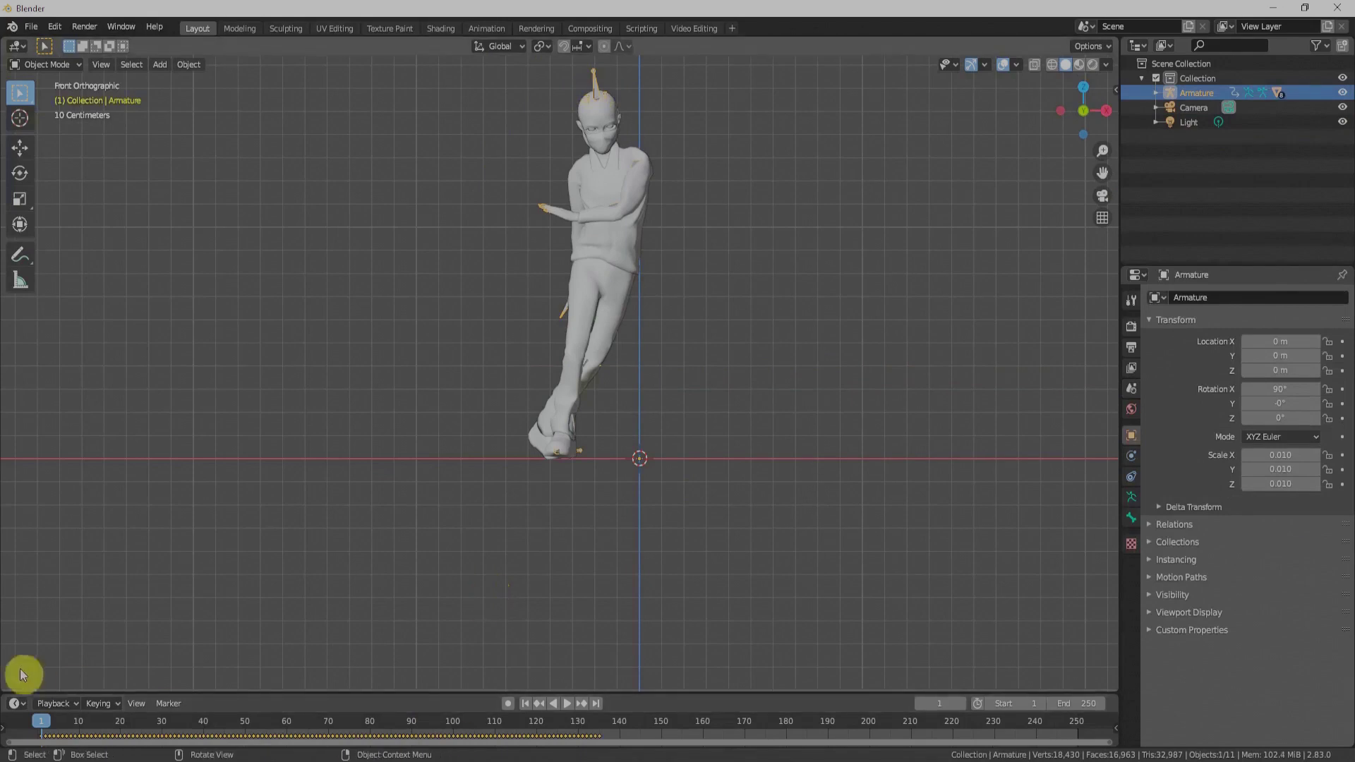
key(space)
drag(123, 727, 422, 751)
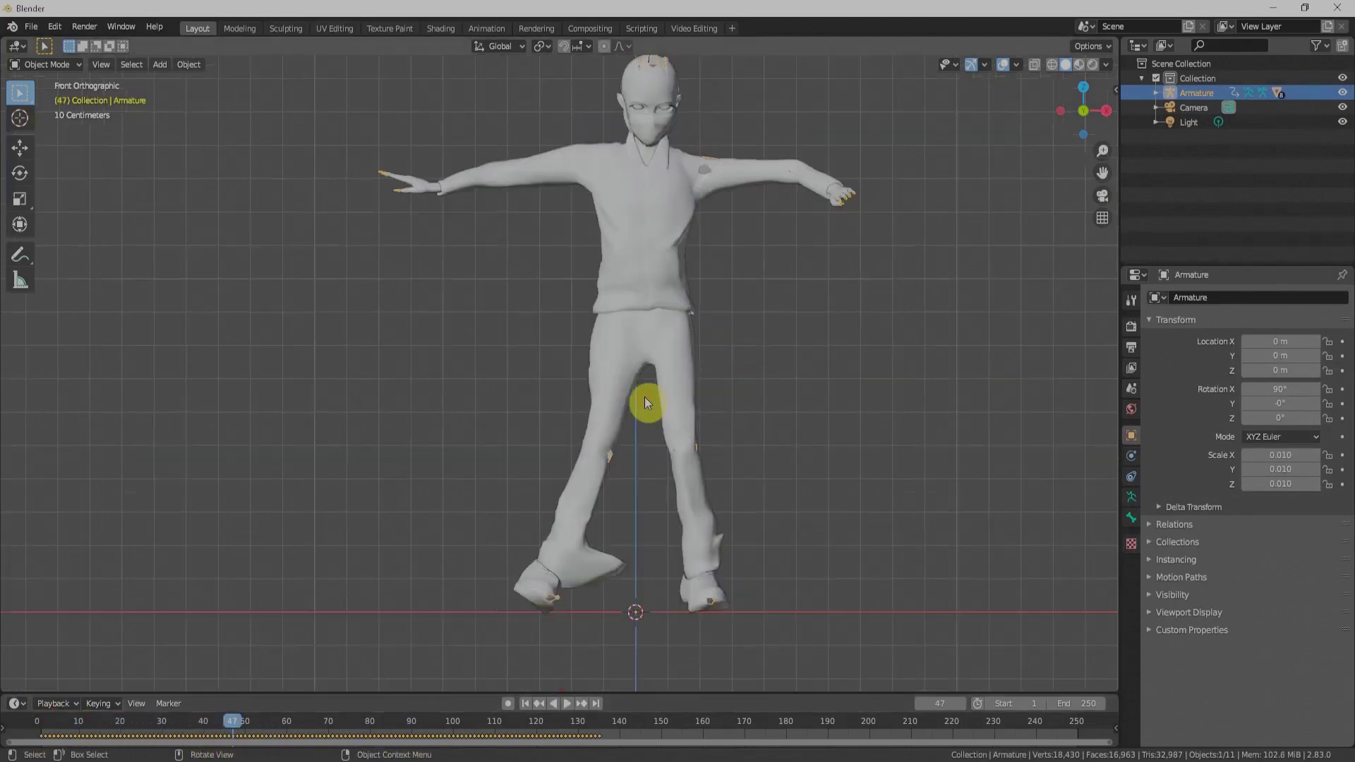
Open the viewport shading choices for the character view
key(z)
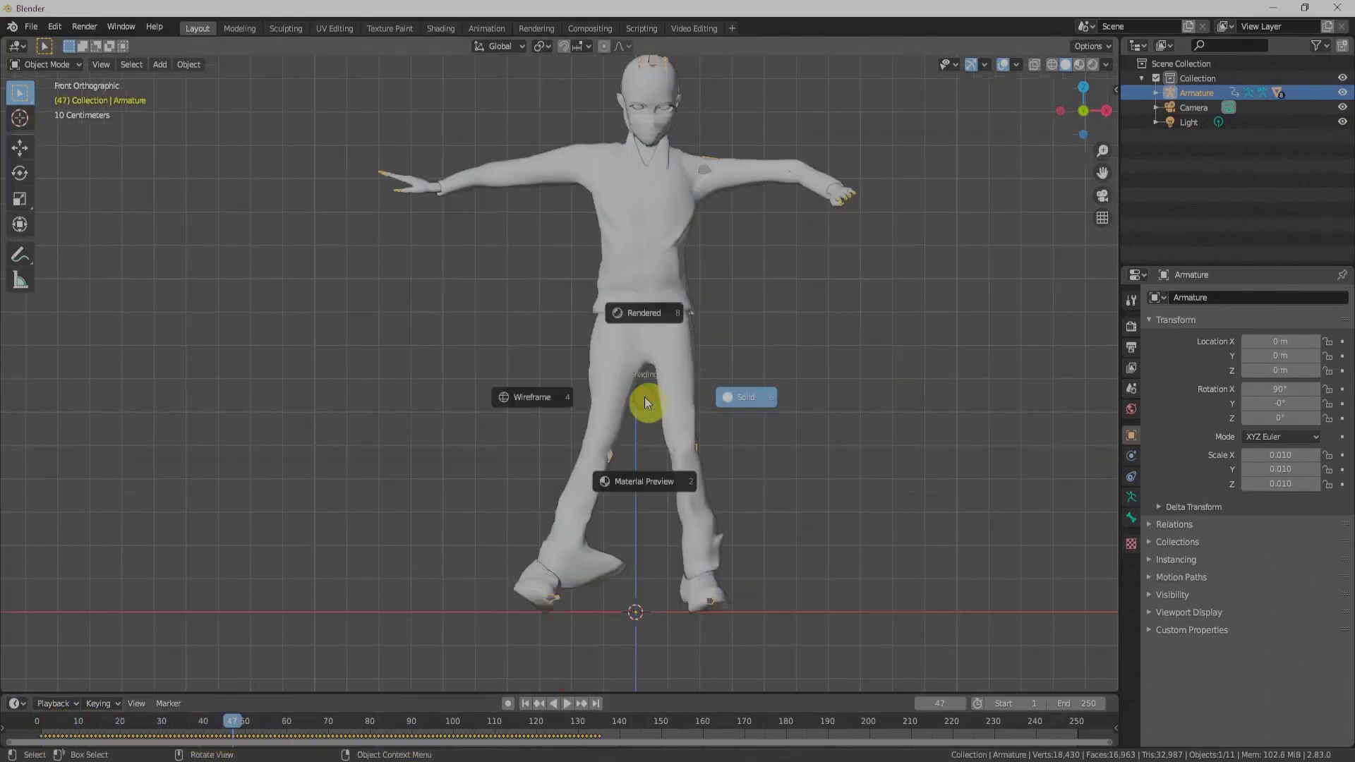